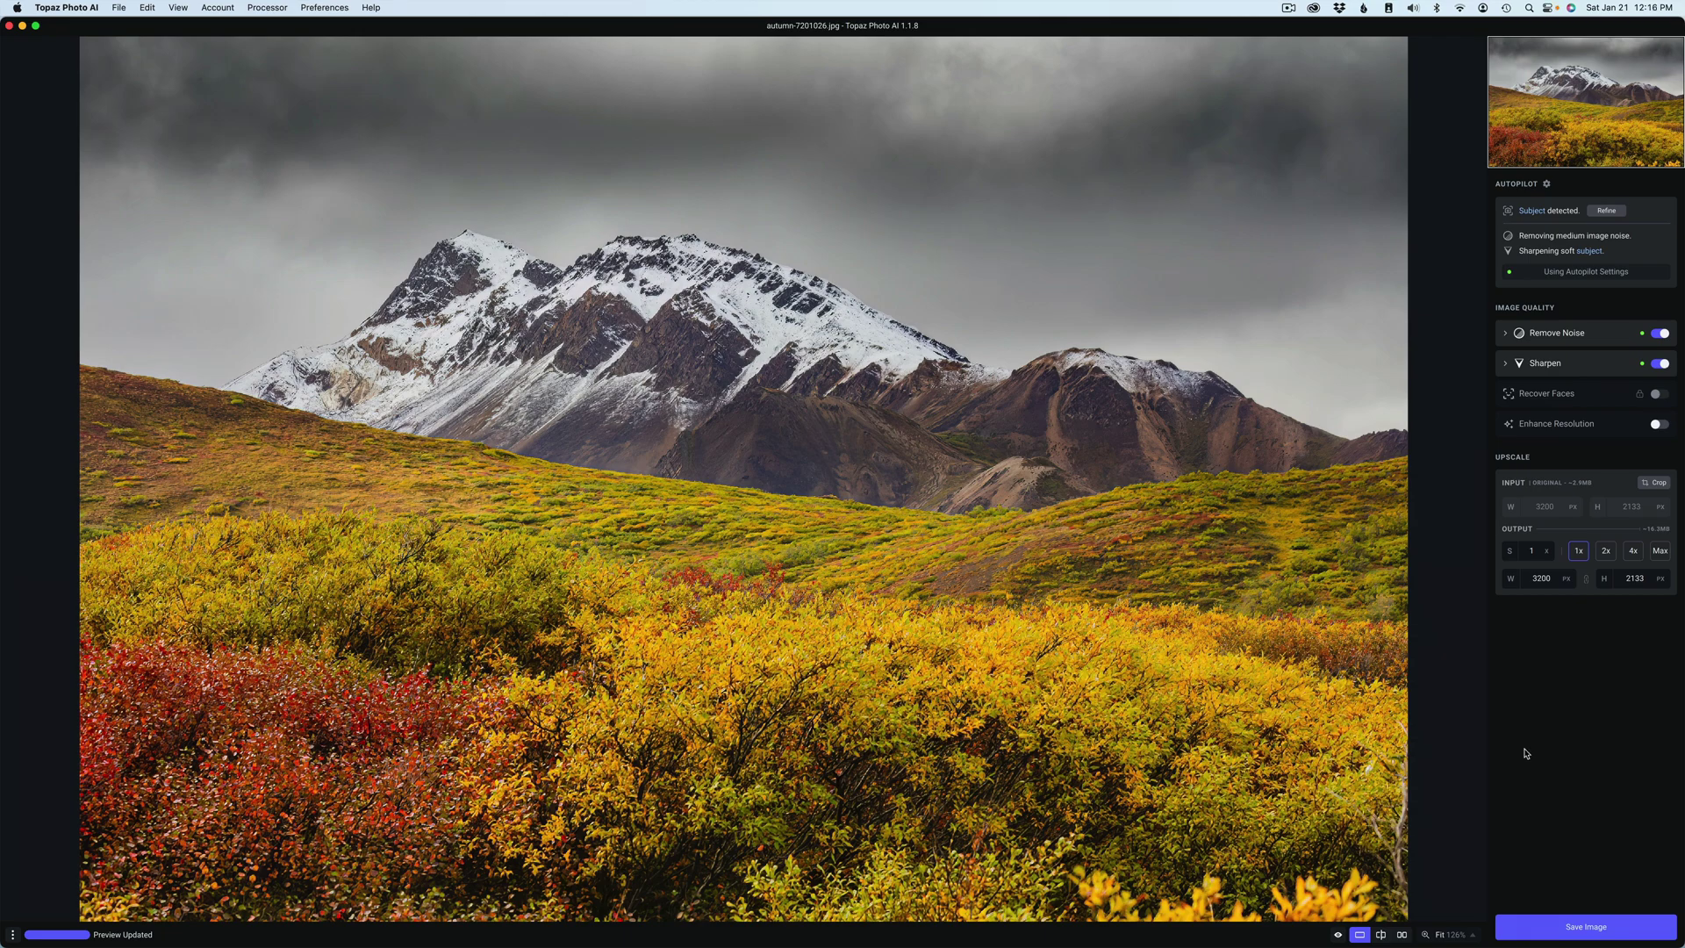
- Open the Crop tool on the autumn mountain photo, showing Original Ratio at 3200 × 2133
{"action": "left_click", "coordinate": [1527, 755]}
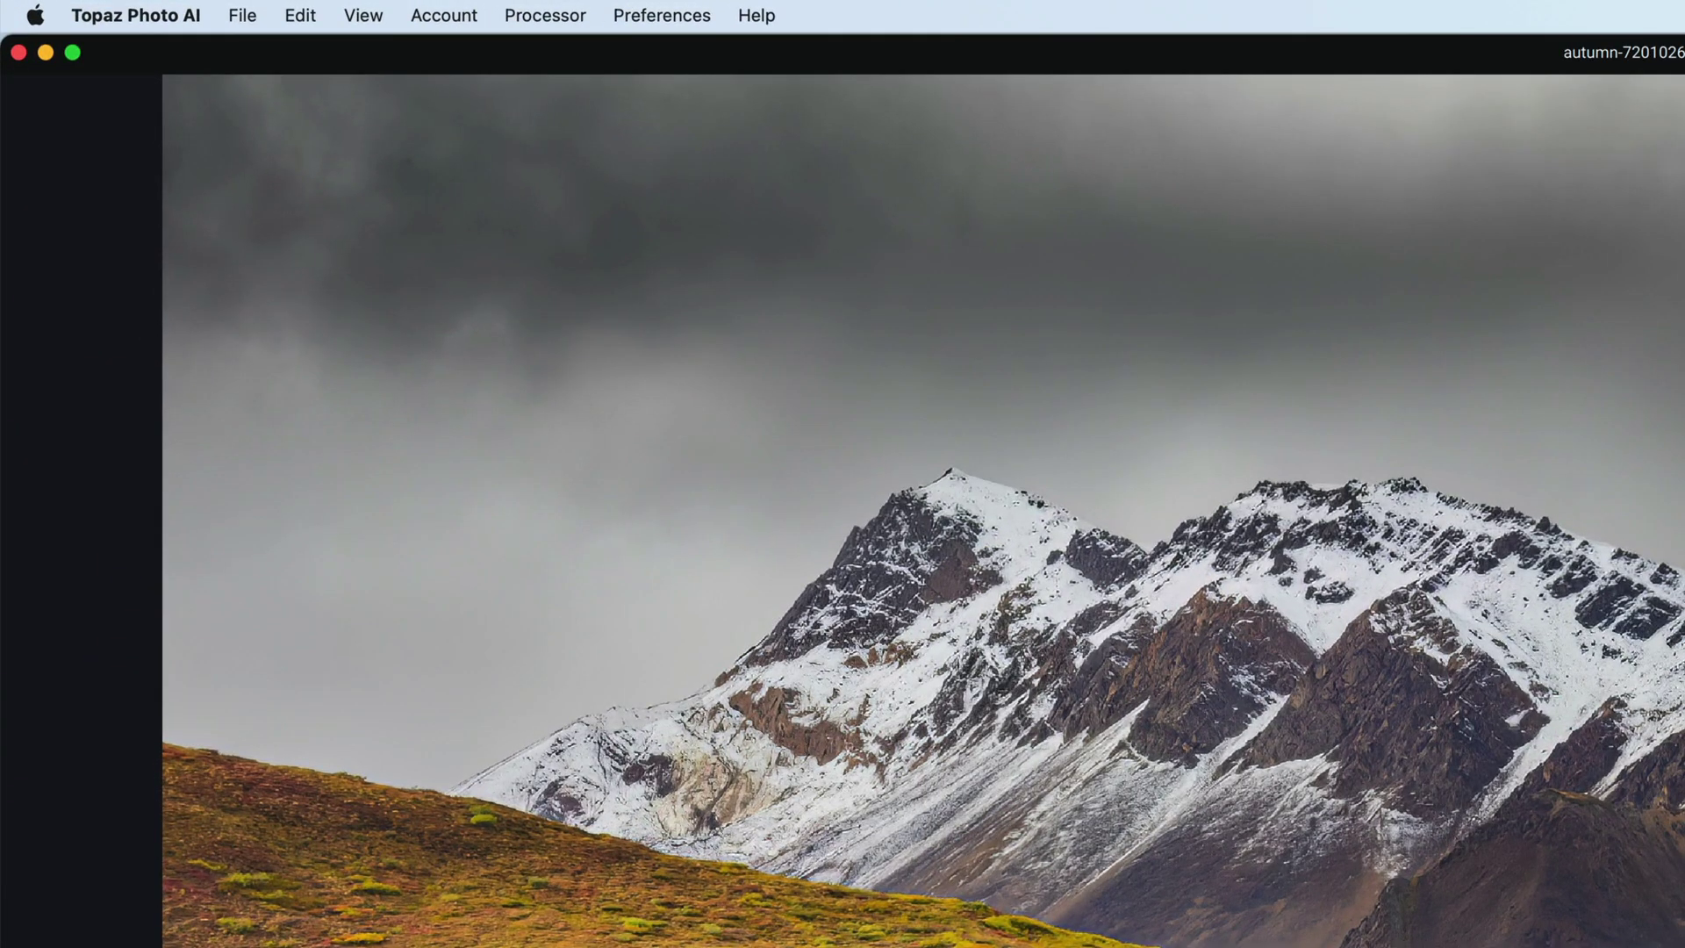
{"action": "left_click", "coordinate": [760, 14]}
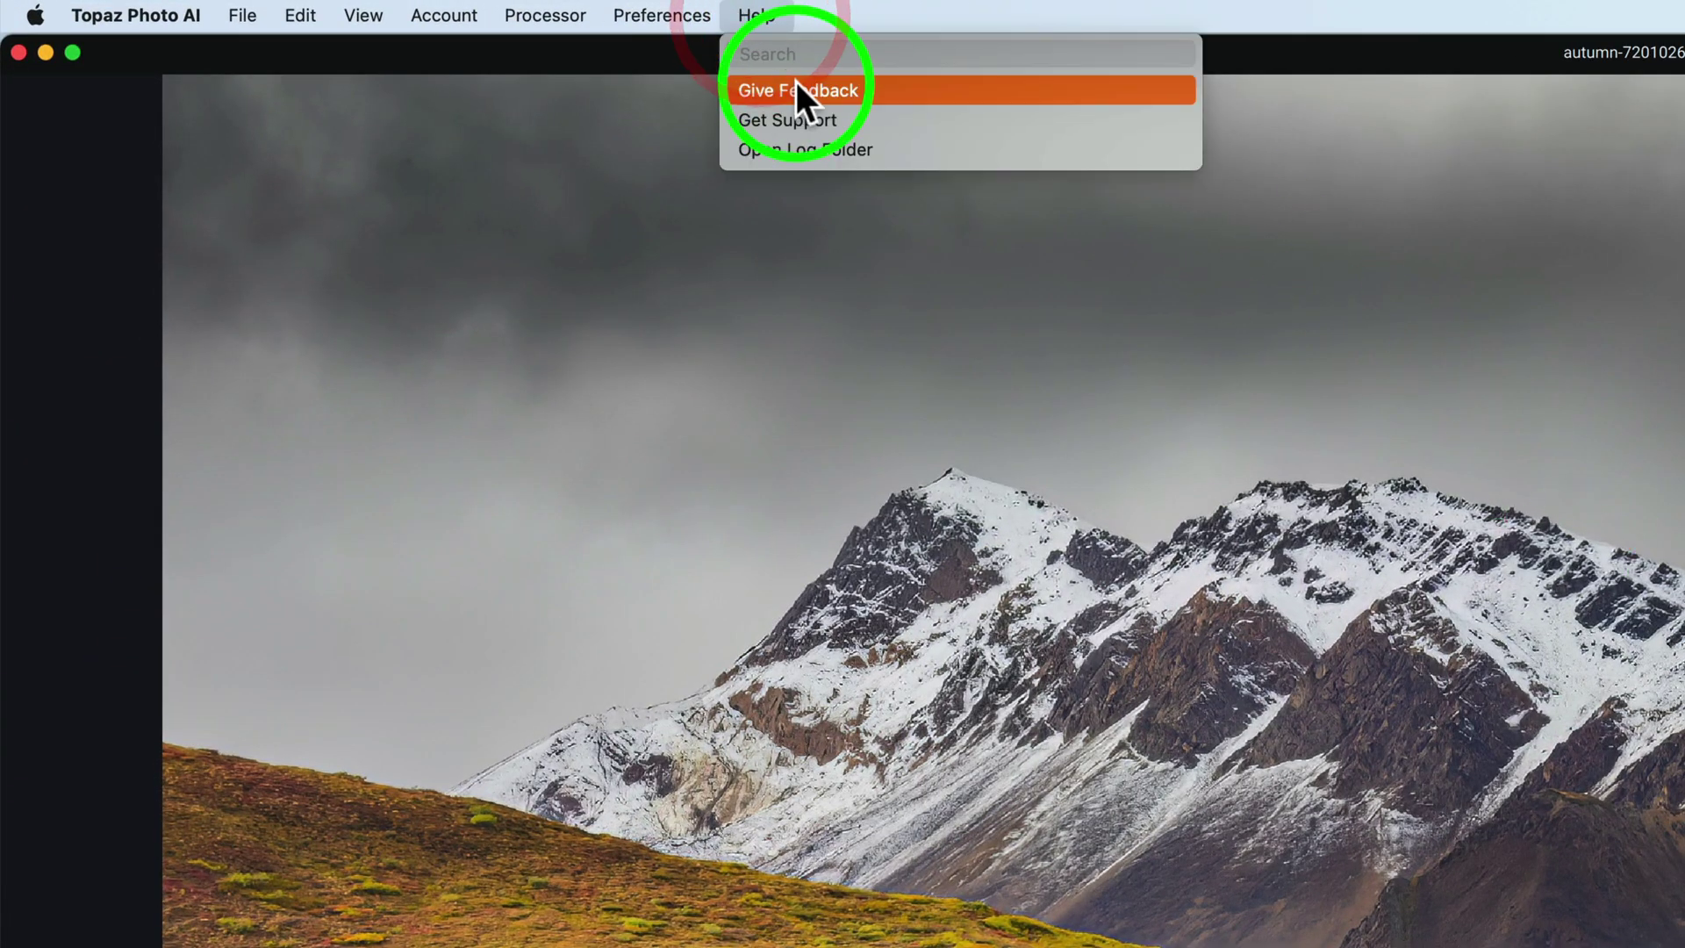
{"action": "left_click", "coordinate": [1360, 278]}
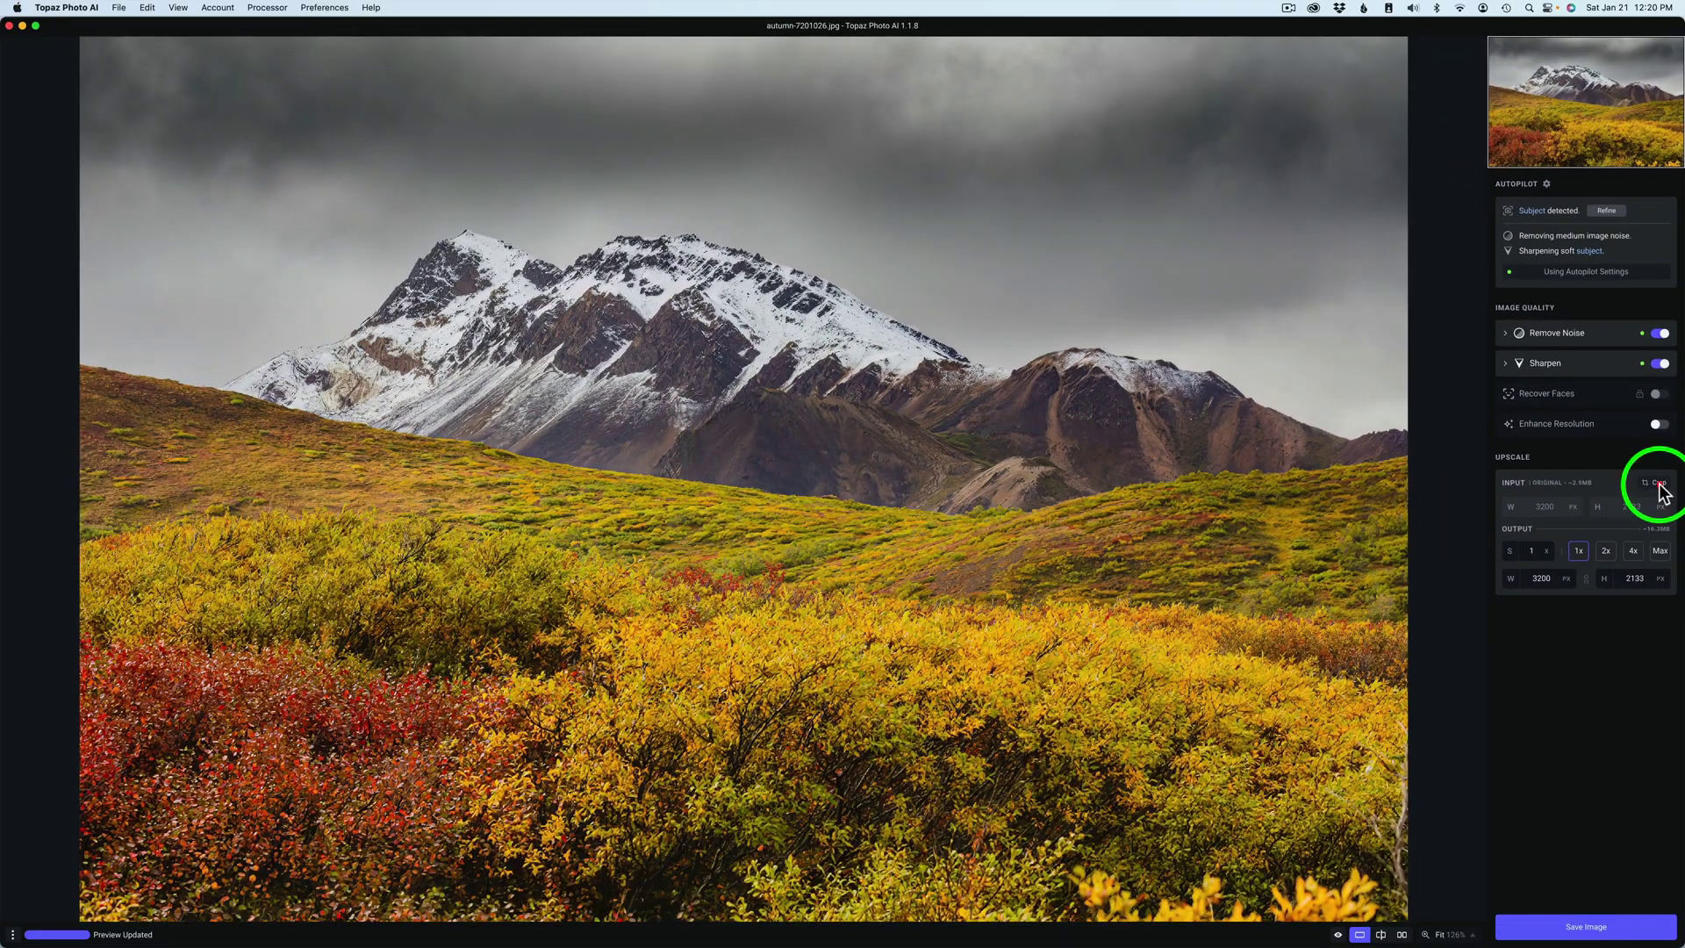
{"action": "left_click", "coordinate": [1632, 673]}
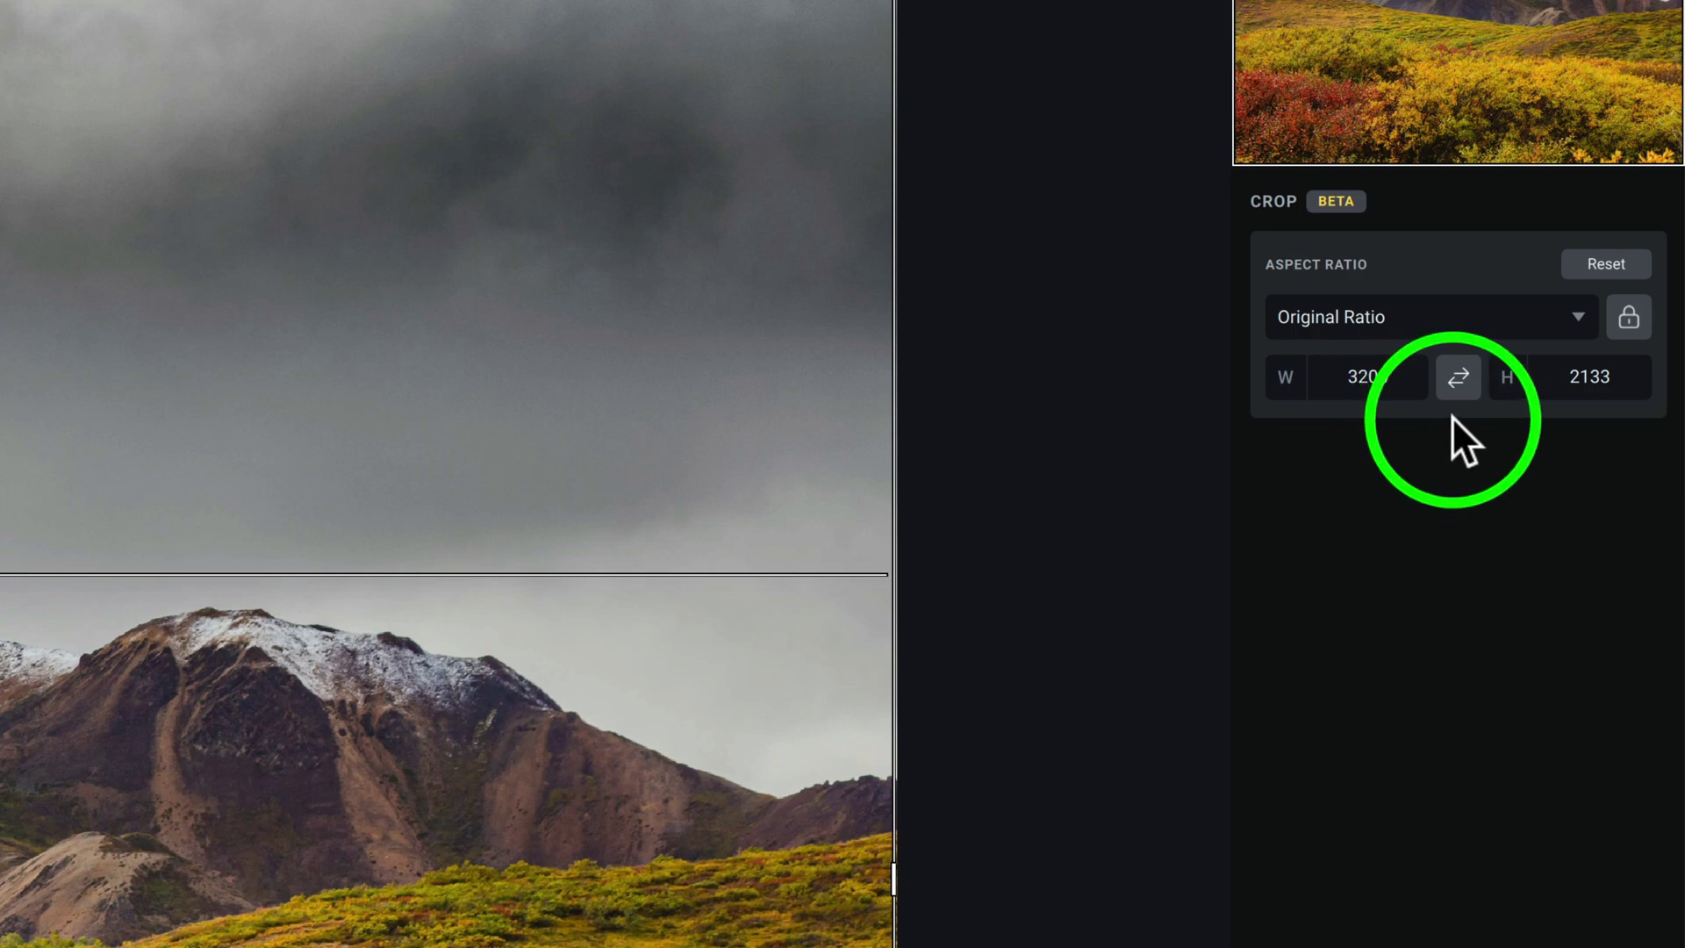
{"action": "left_click", "coordinate": [1582, 313]}
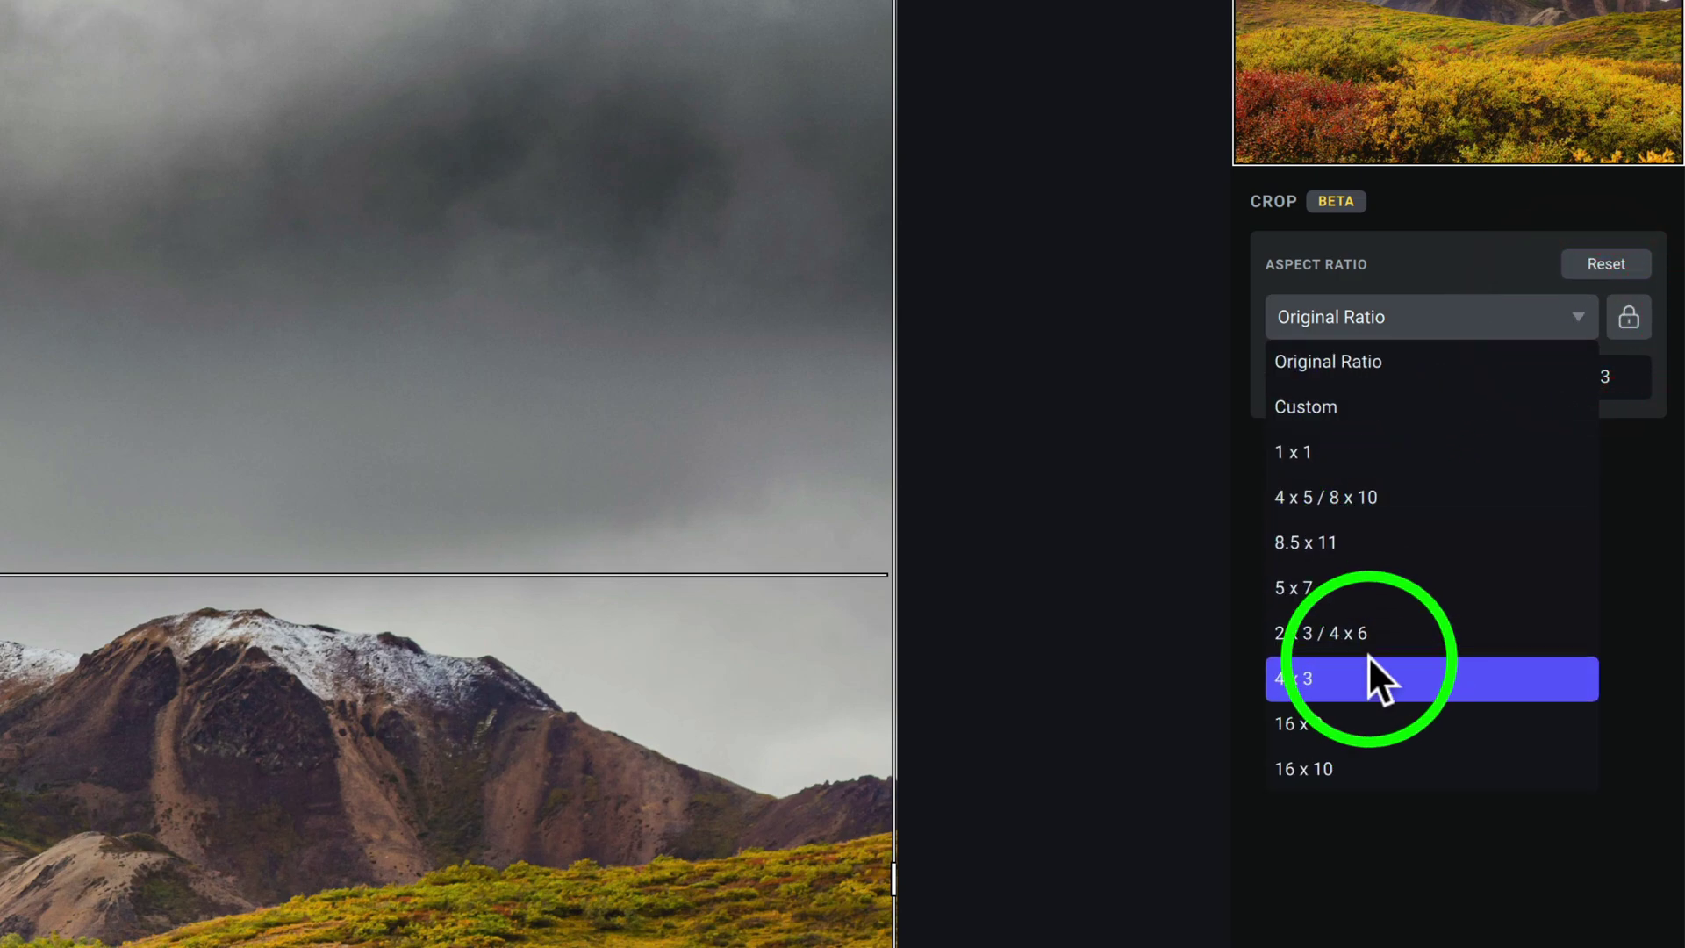
{"action": "left_click", "coordinate": [1343, 928]}
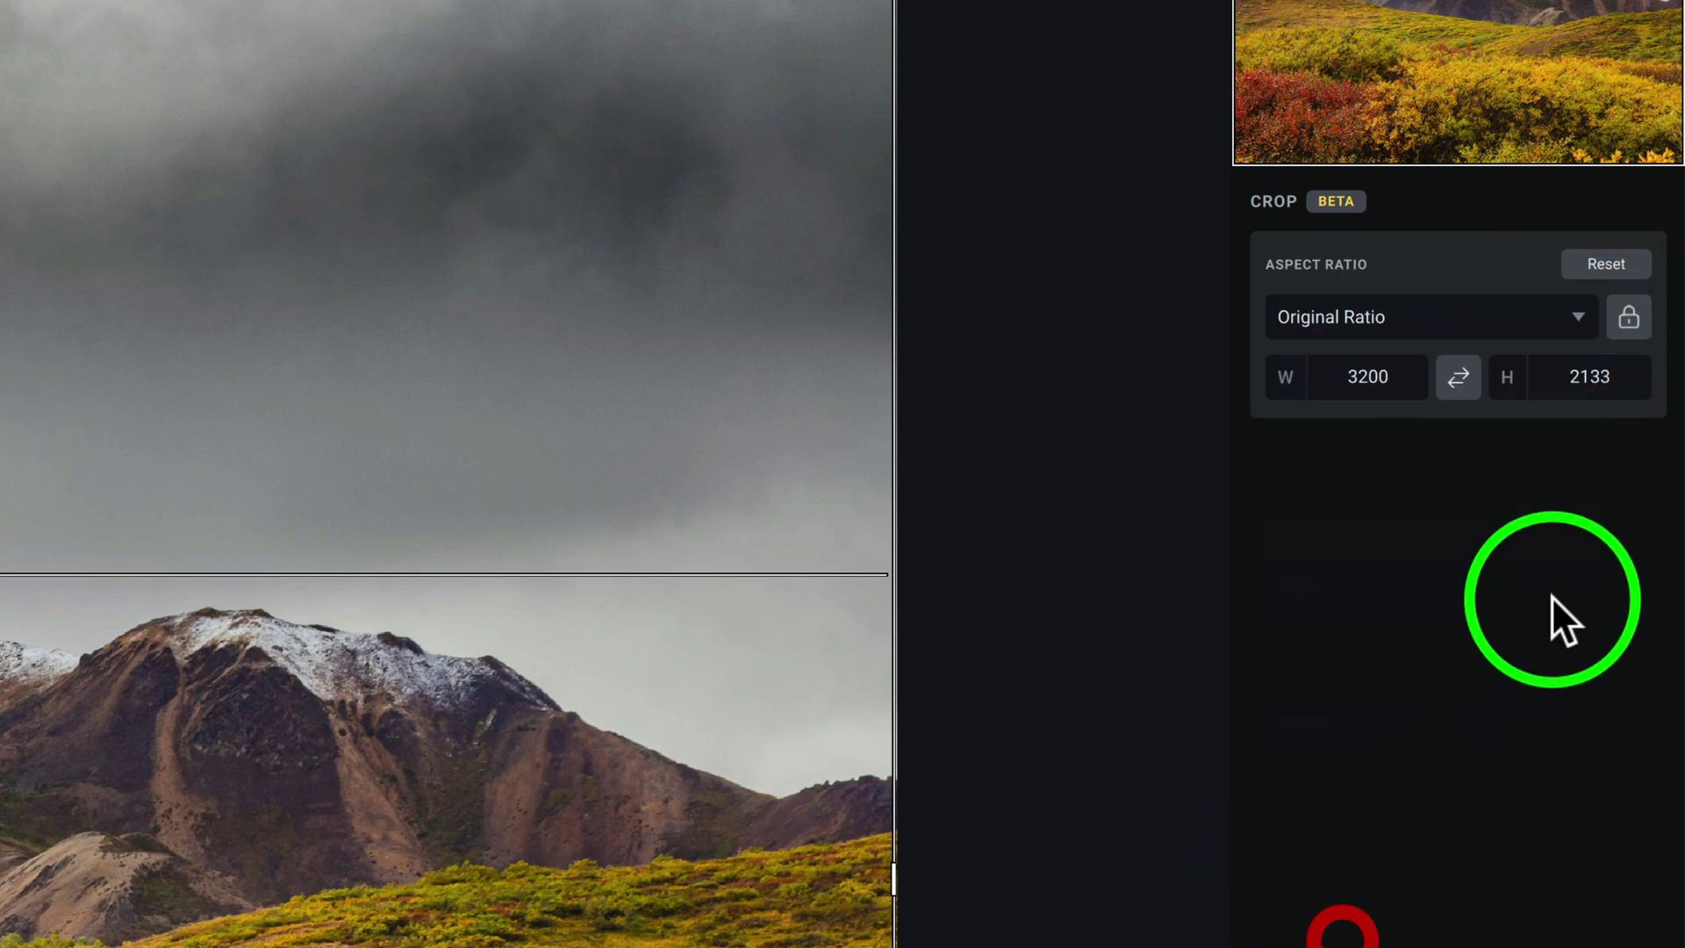
{"action": "left_click", "coordinate": [1631, 318]}
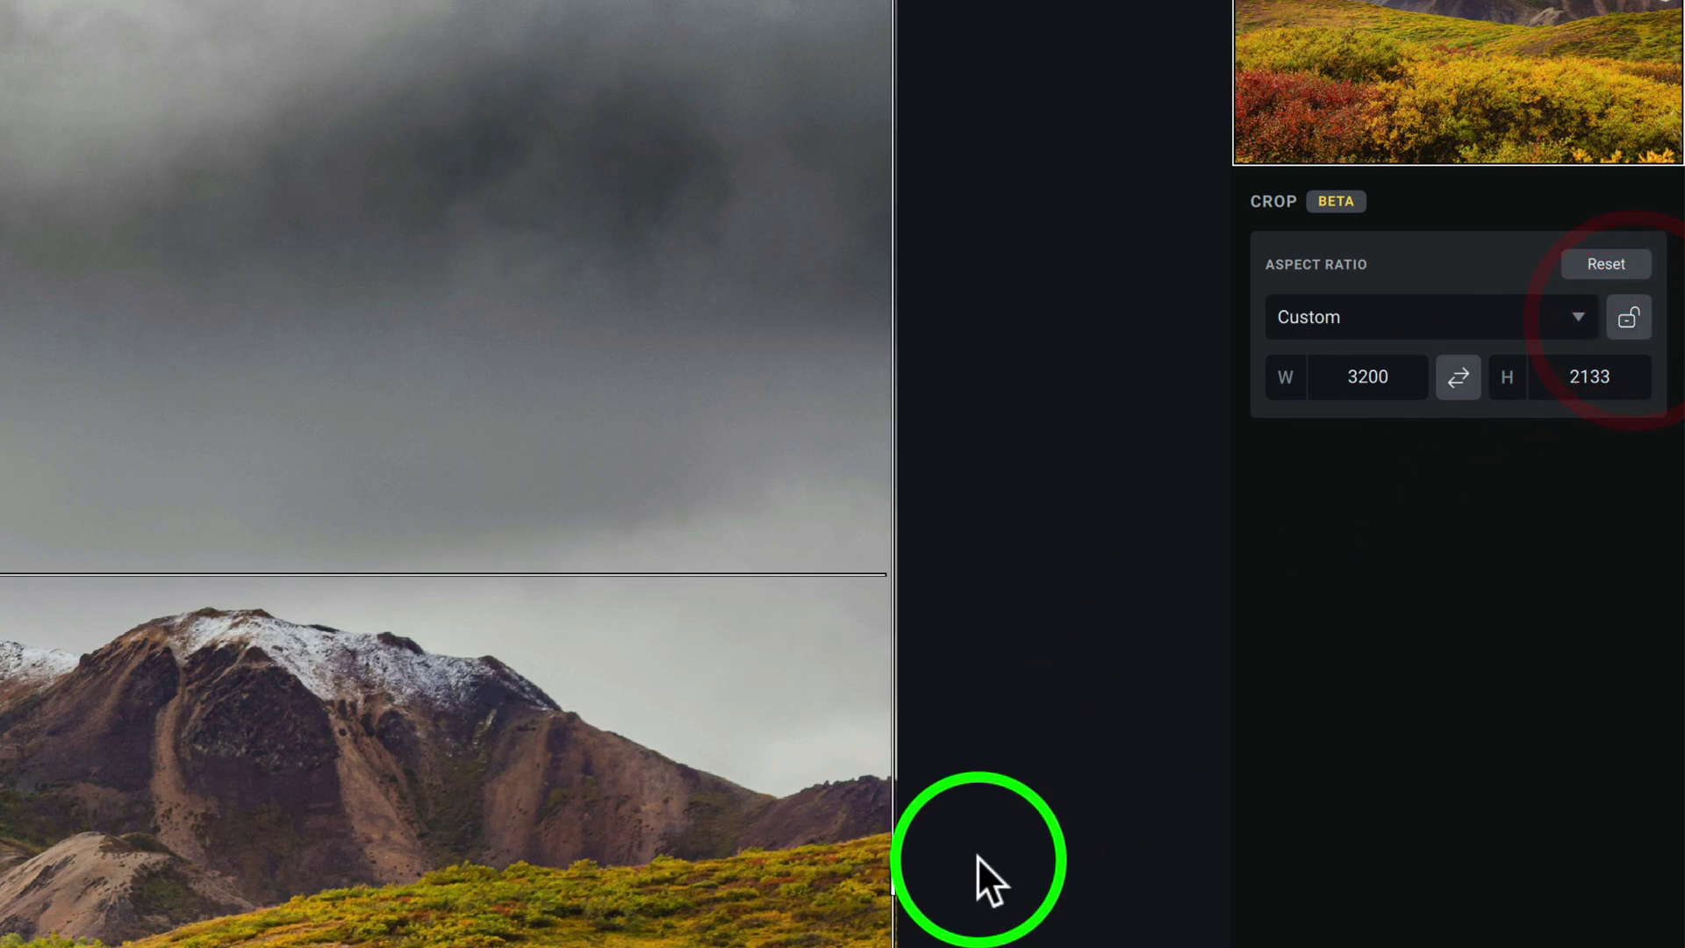
{"action": "left_click", "coordinate": [1631, 316]}
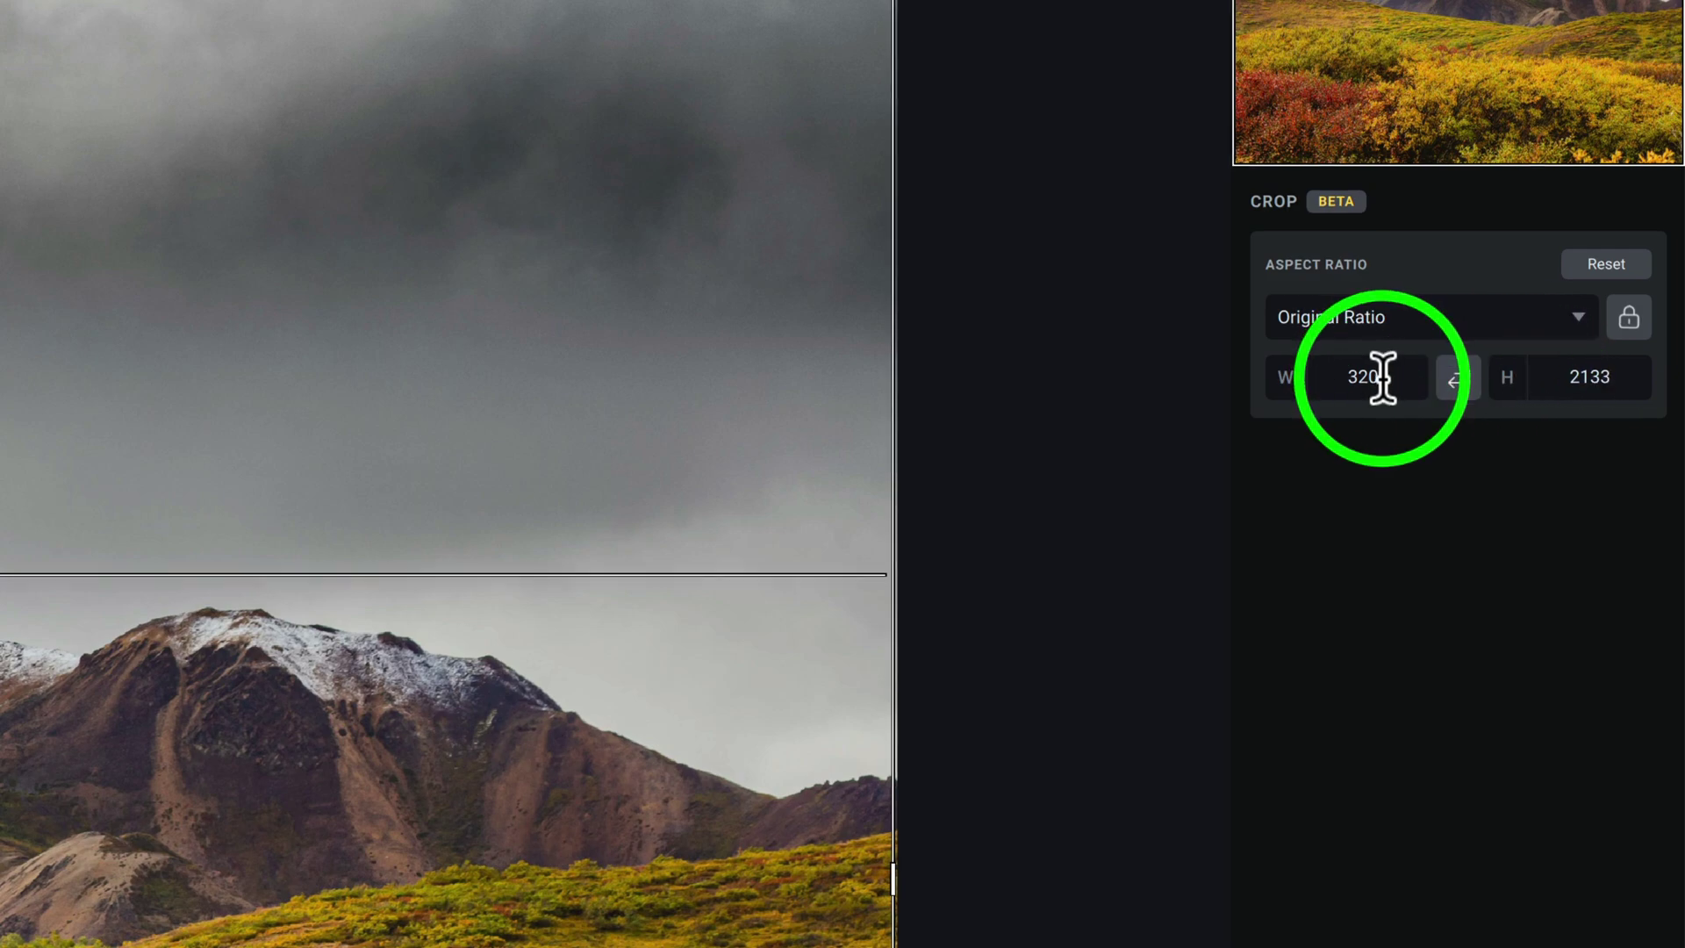
- Skip the ratio presets and enter a custom crop of width 16 and height 8
{"action": "left_click", "coordinate": [1582, 315]}
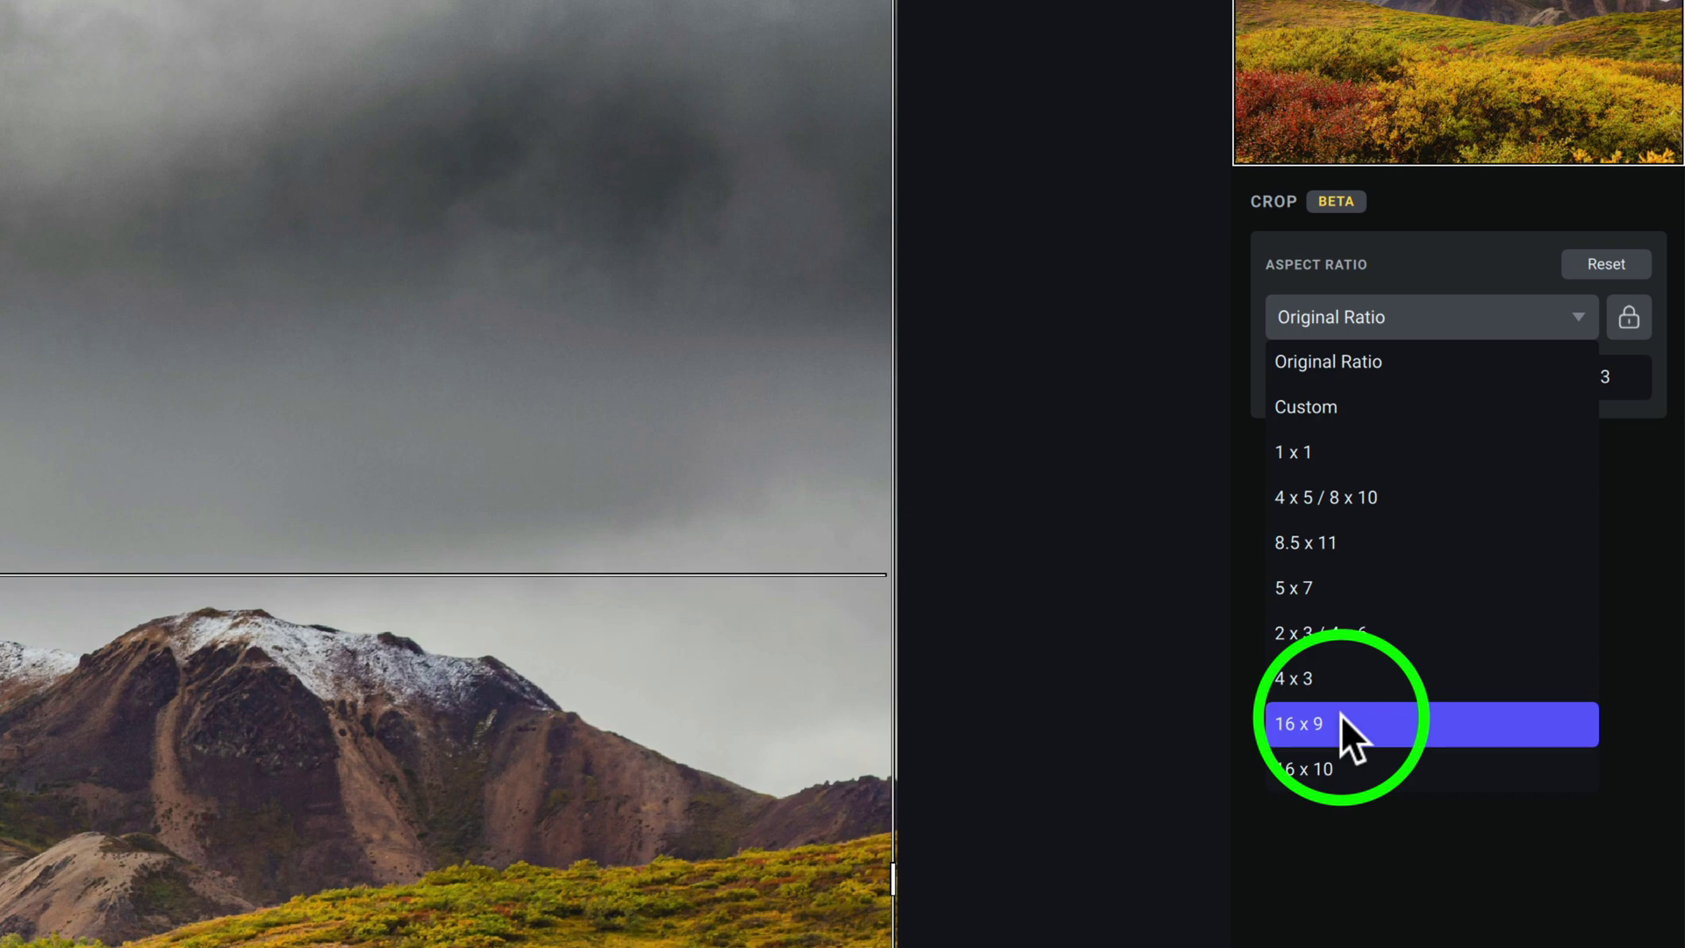
{"action": "left_click", "coordinate": [1379, 839]}
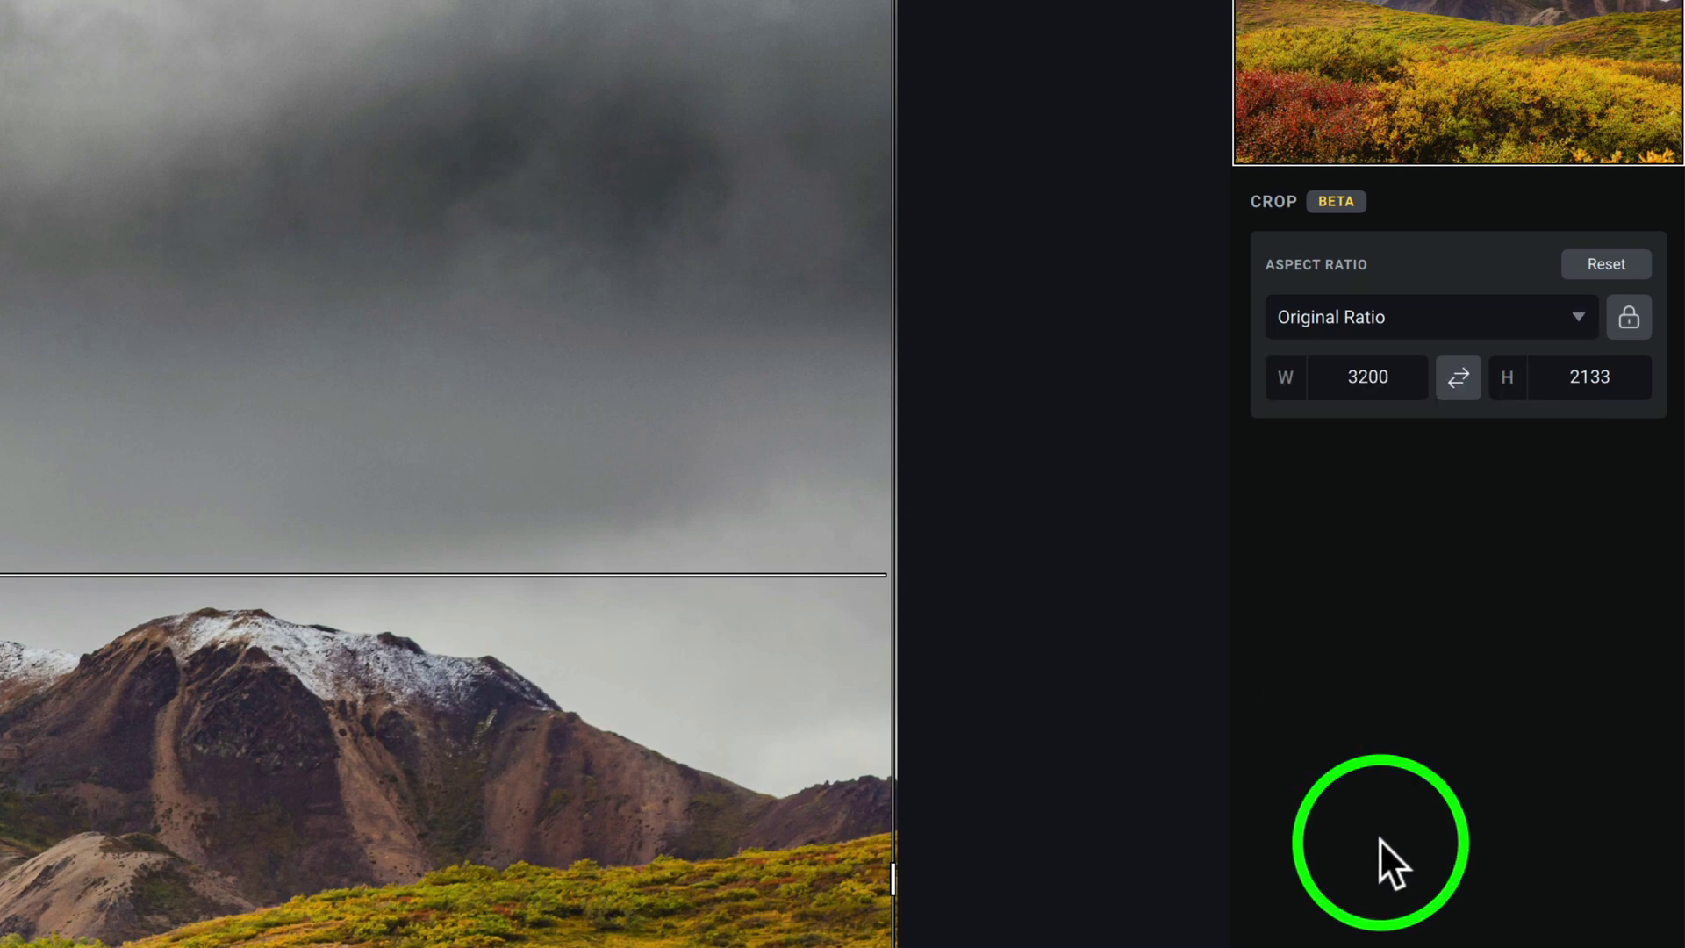
{"action": "left_click", "coordinate": [1574, 316]}
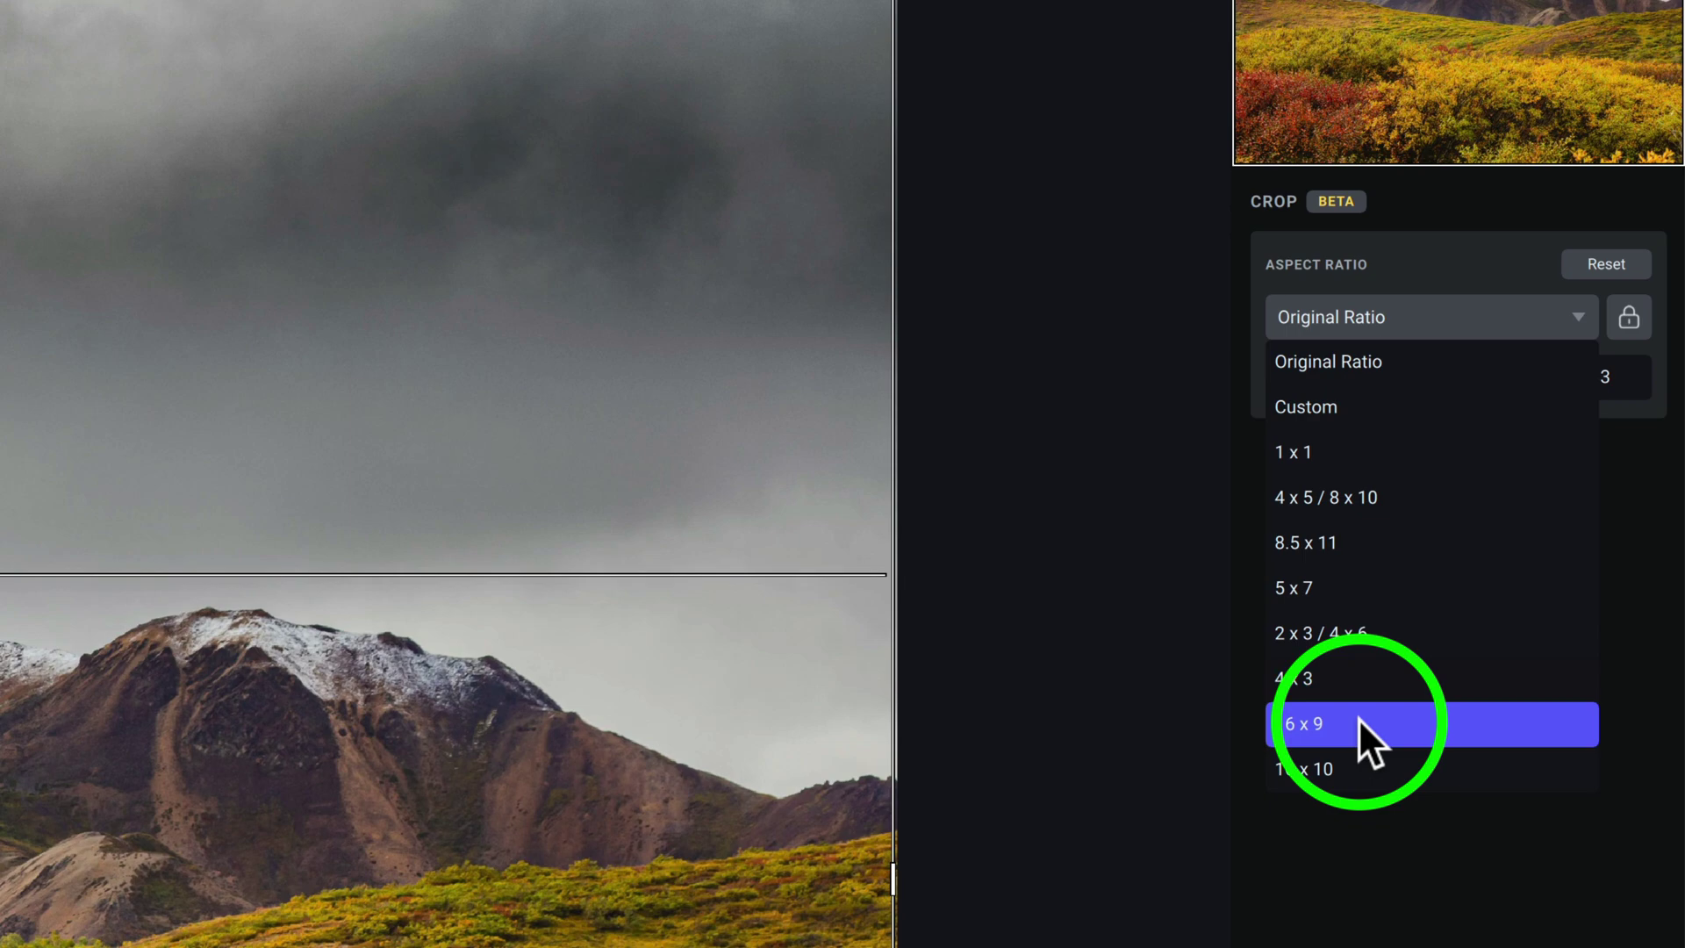
{"action": "left_click", "coordinate": [1430, 864]}
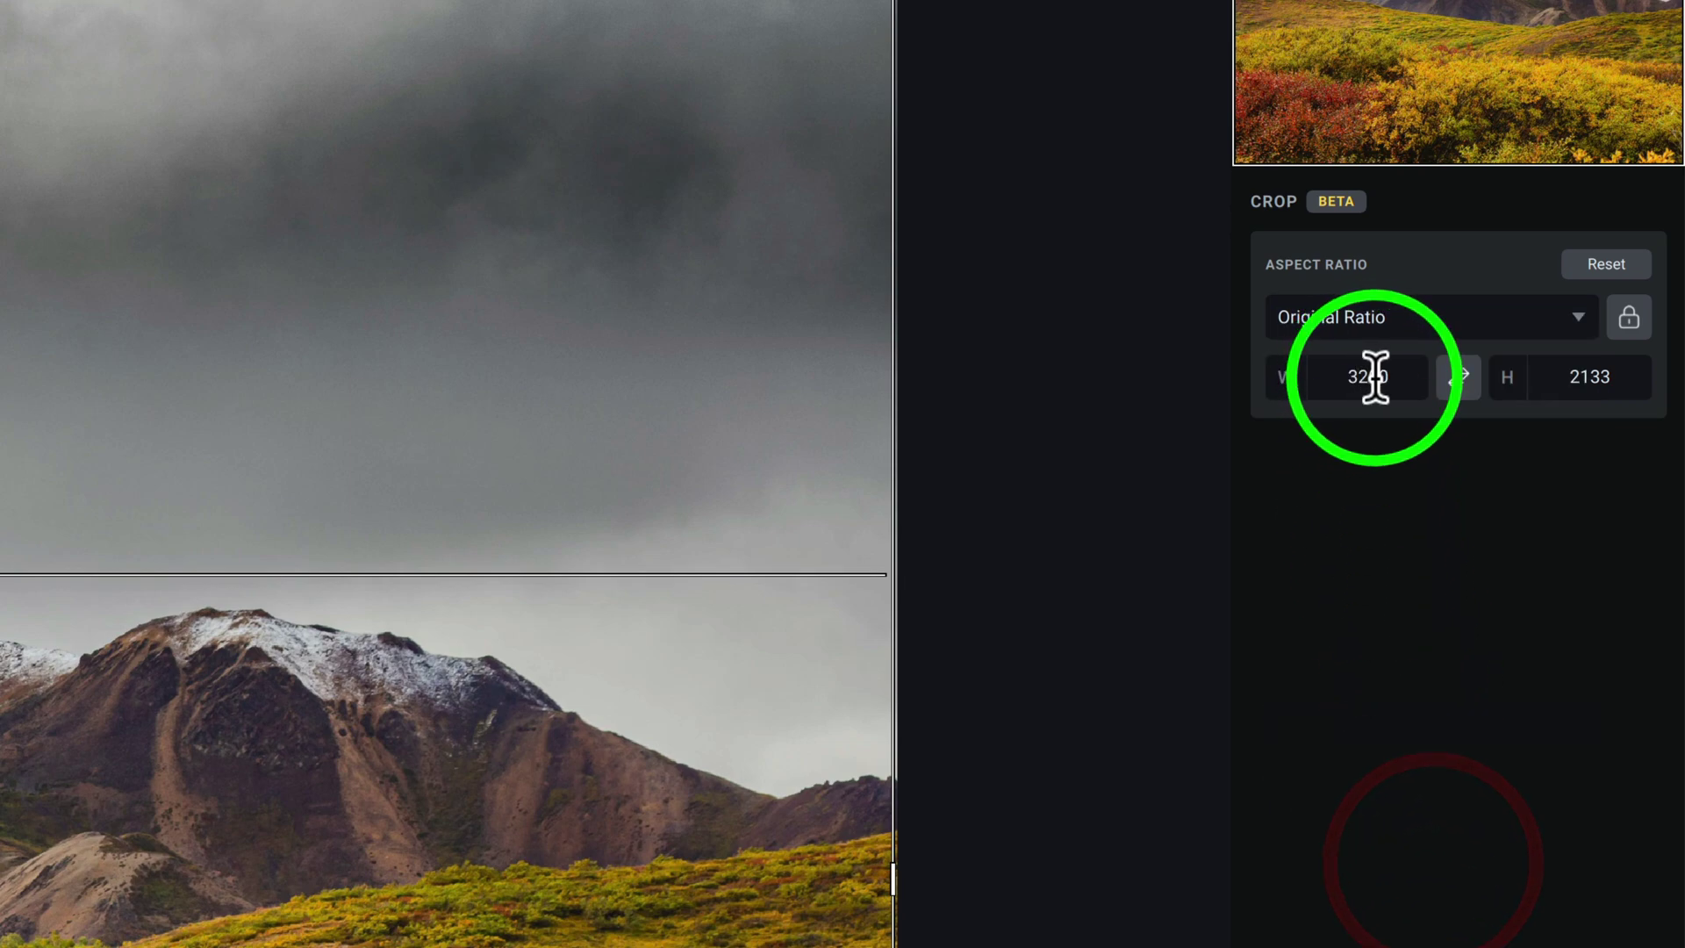
{"action": "double_click", "coordinate": [1372, 376]}
{"action": "double_click", "coordinate": [1589, 377]}
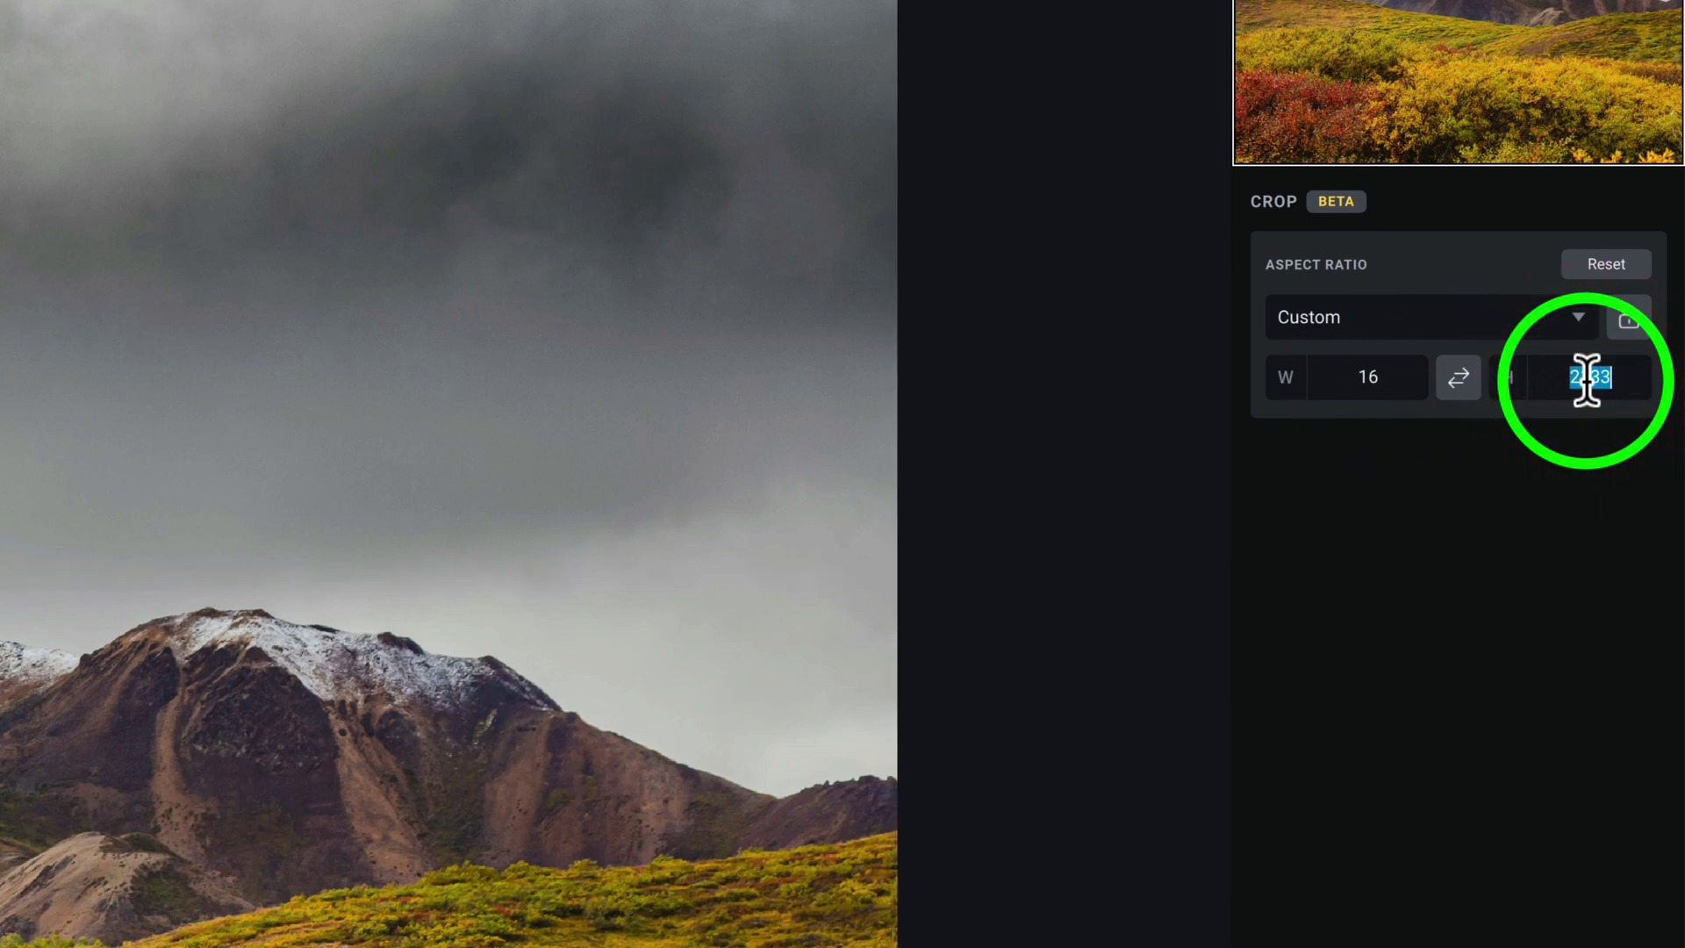
{"action": "key", "text": "BackSpace"}
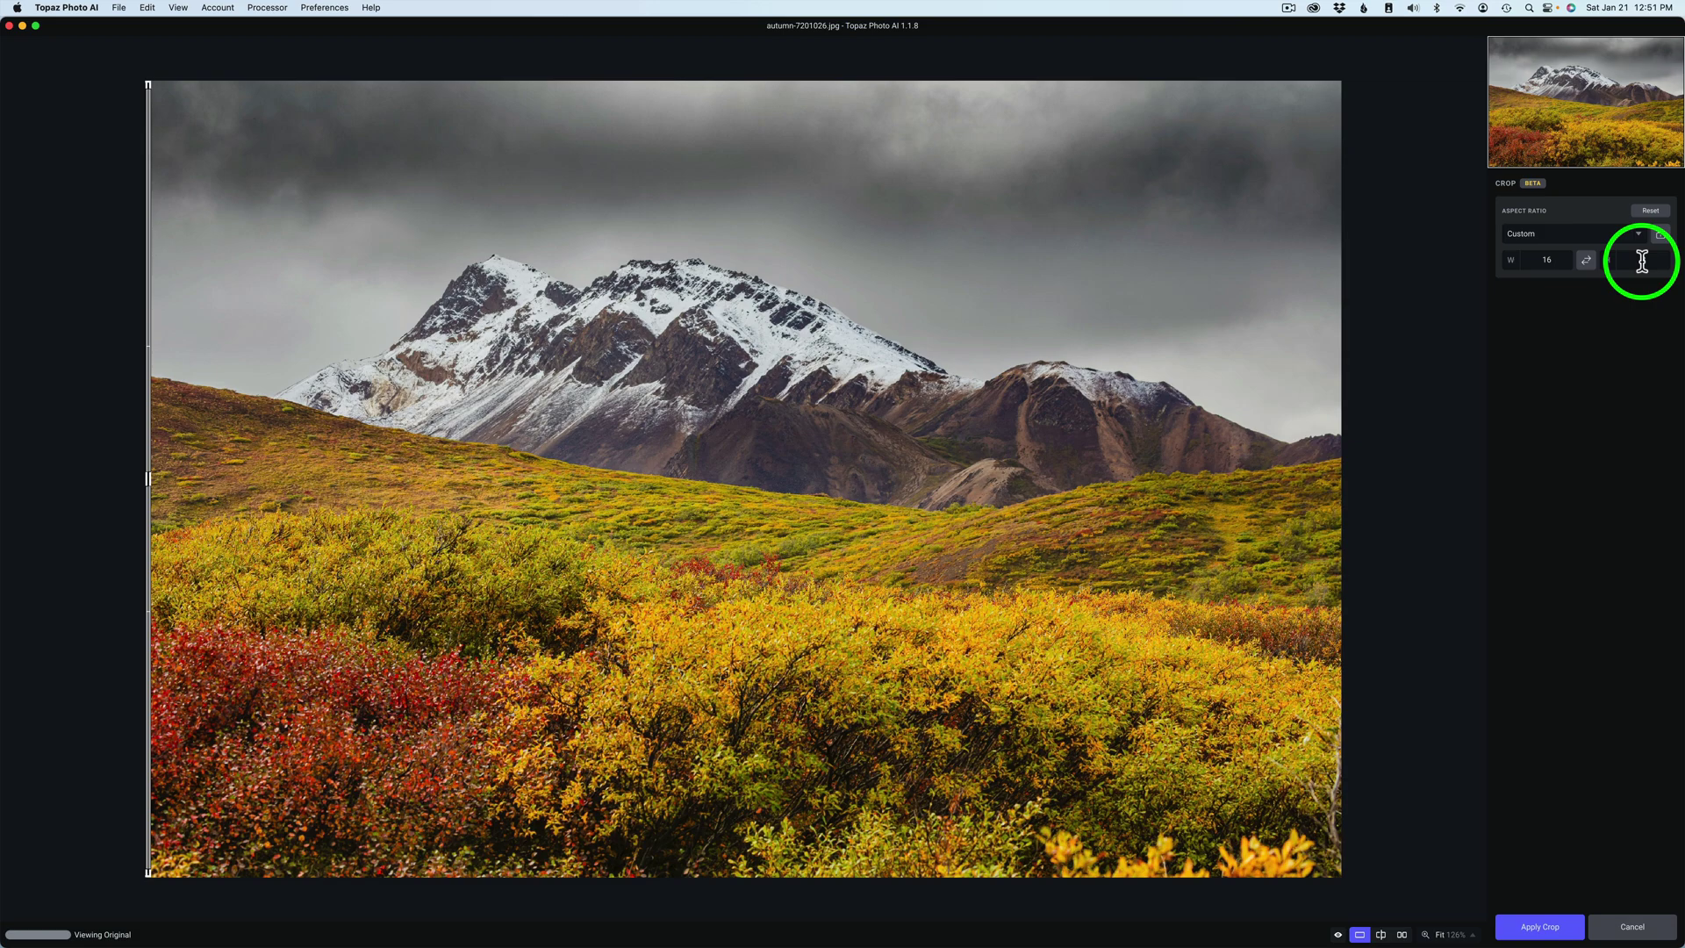
{"action": "type", "text": "8"}
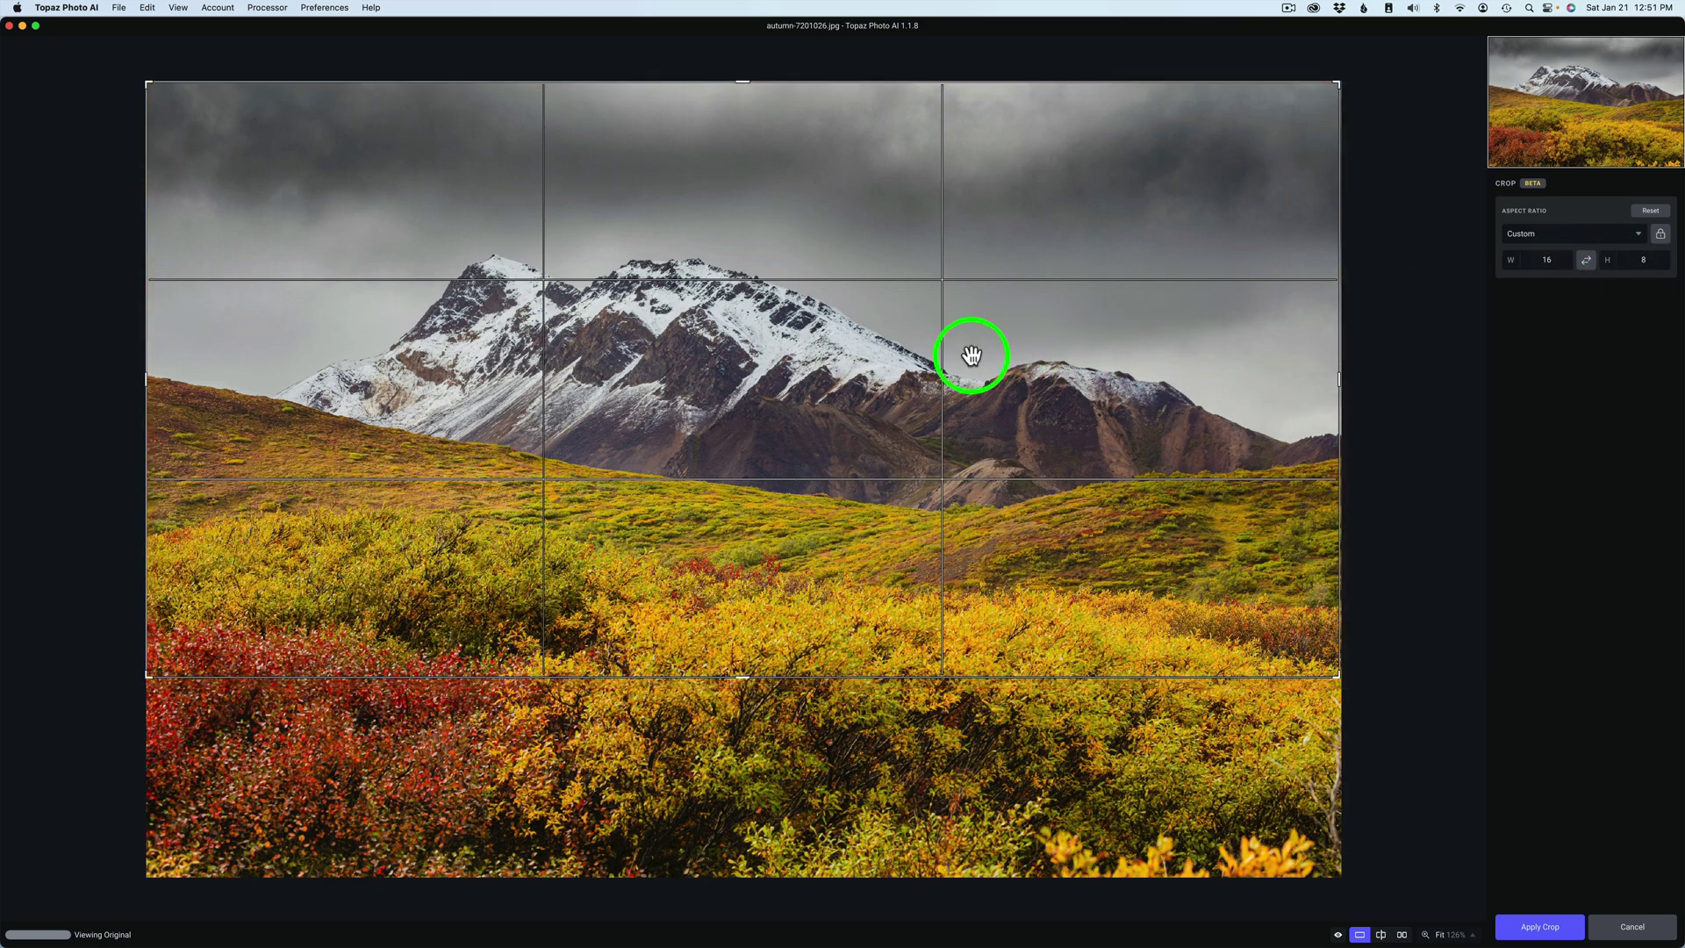
- Shrink and move the crop over the snowy peaks, ending at 2017.815 × 902.175
{"action": "left_click_drag", "start_coordinate": [857, 367], "coordinate": [872, 466]}
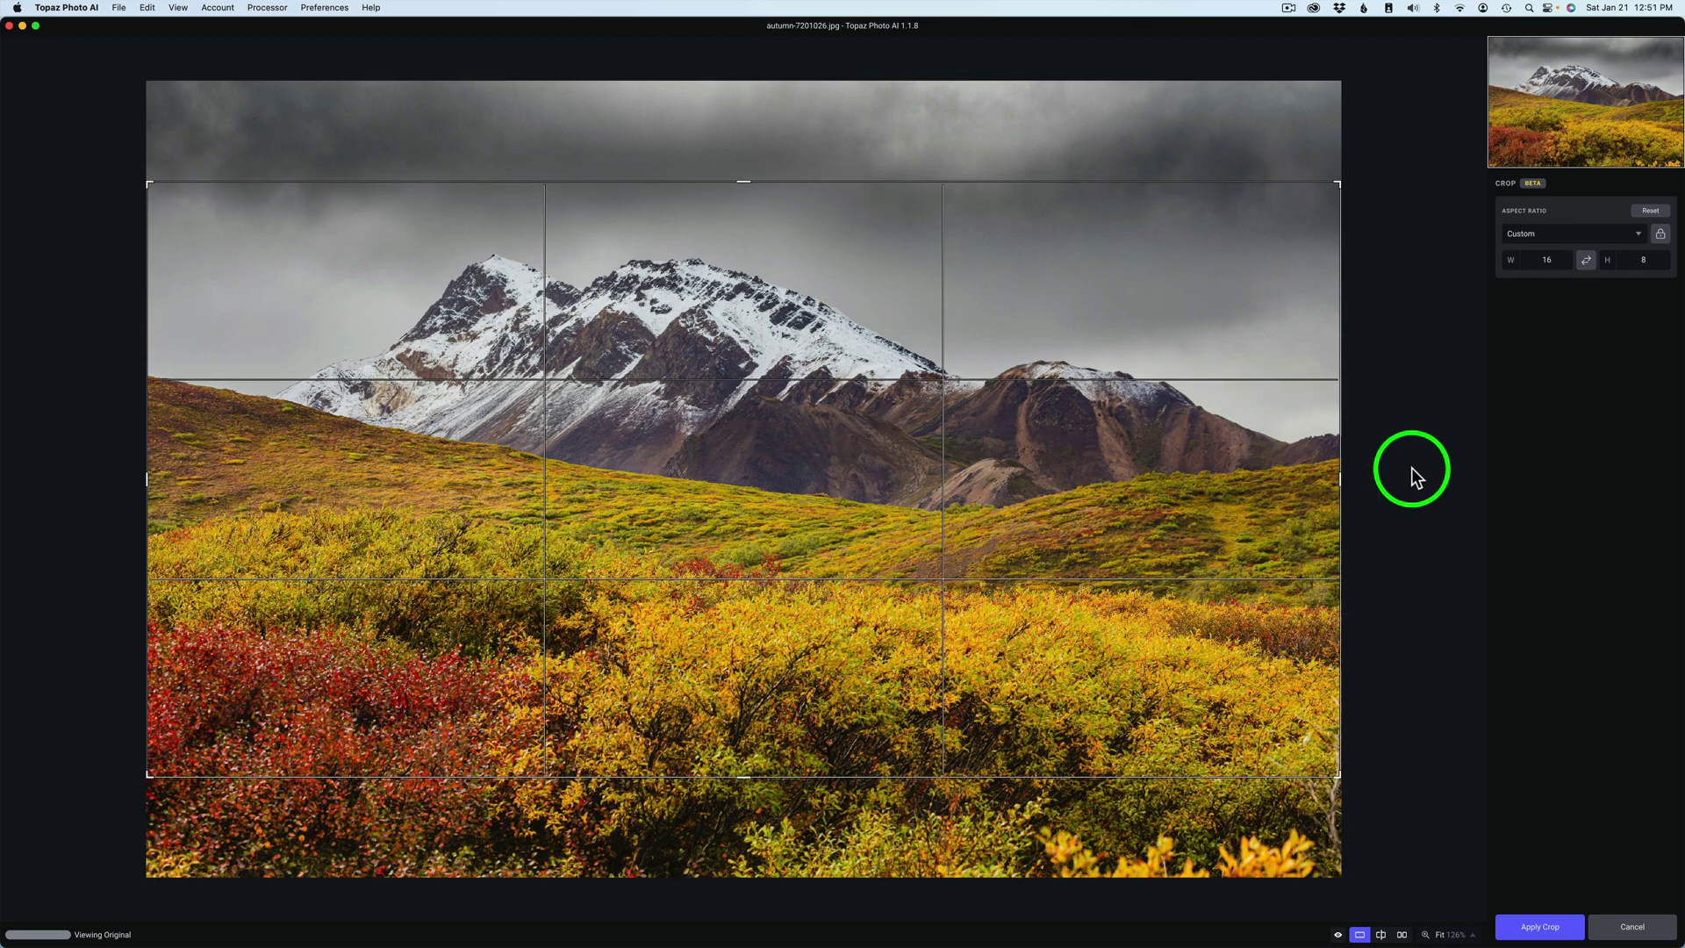
{"action": "left_click", "coordinate": [1660, 234]}
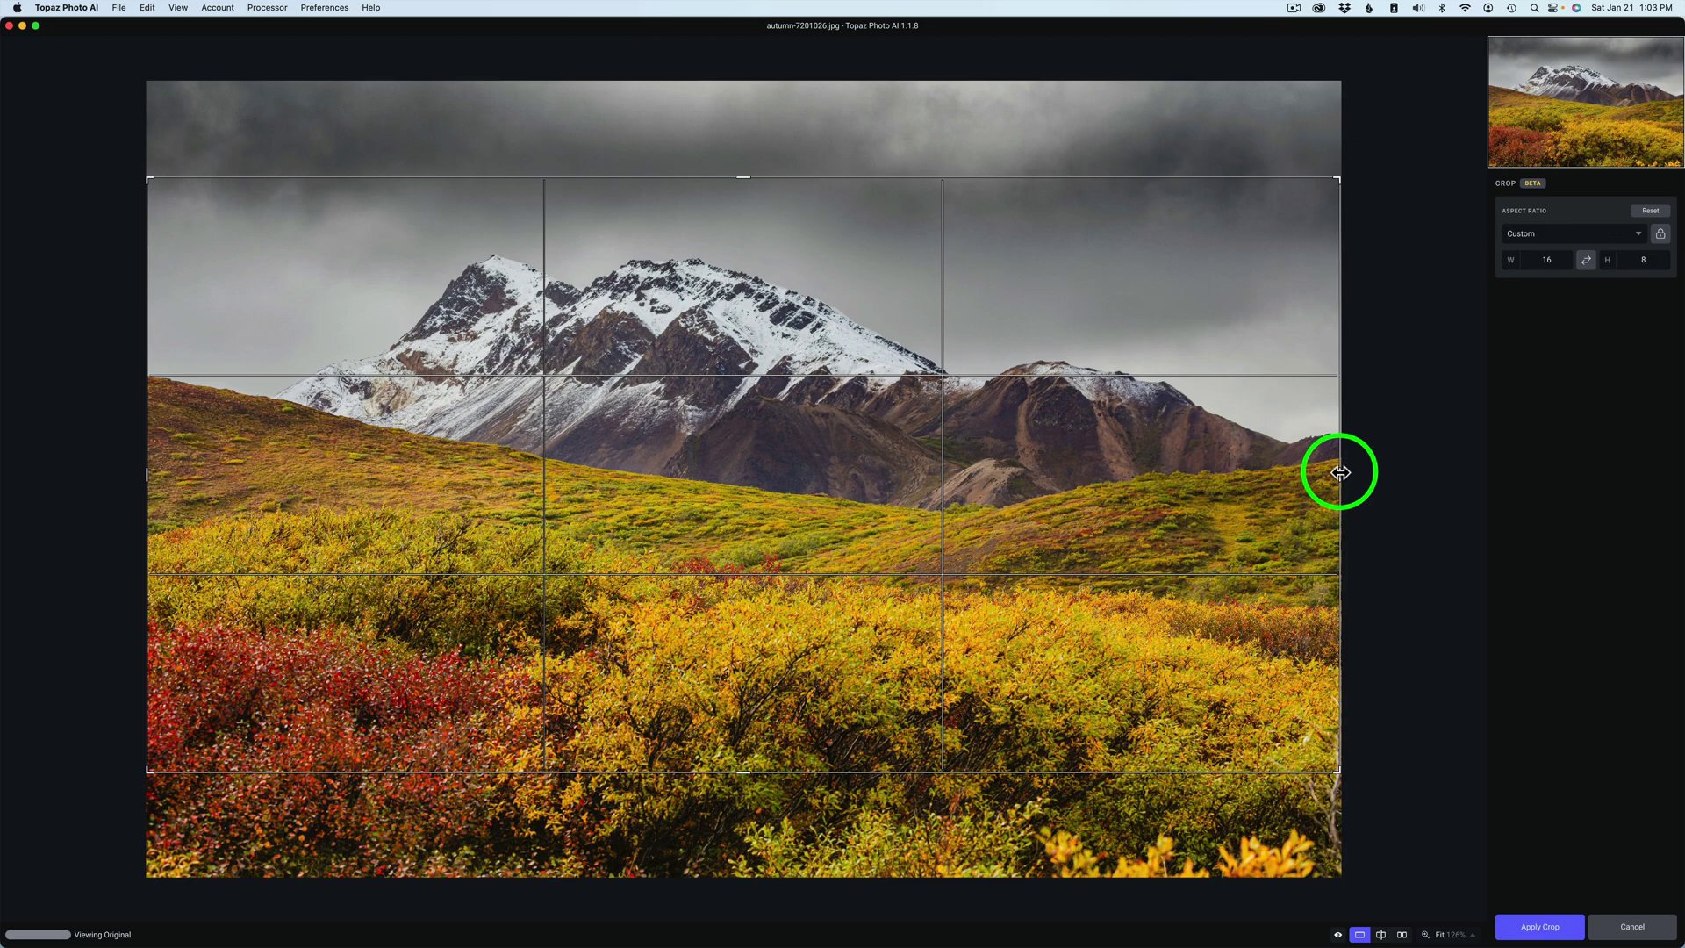
{"action": "left_click_drag", "start_coordinate": [1337, 468], "coordinate": [880, 387]}
{"action": "left_click_drag", "start_coordinate": [748, 391], "coordinate": [1371, 498]}
{"action": "left_click_drag", "start_coordinate": [1064, 500], "coordinate": [1073, 403]}
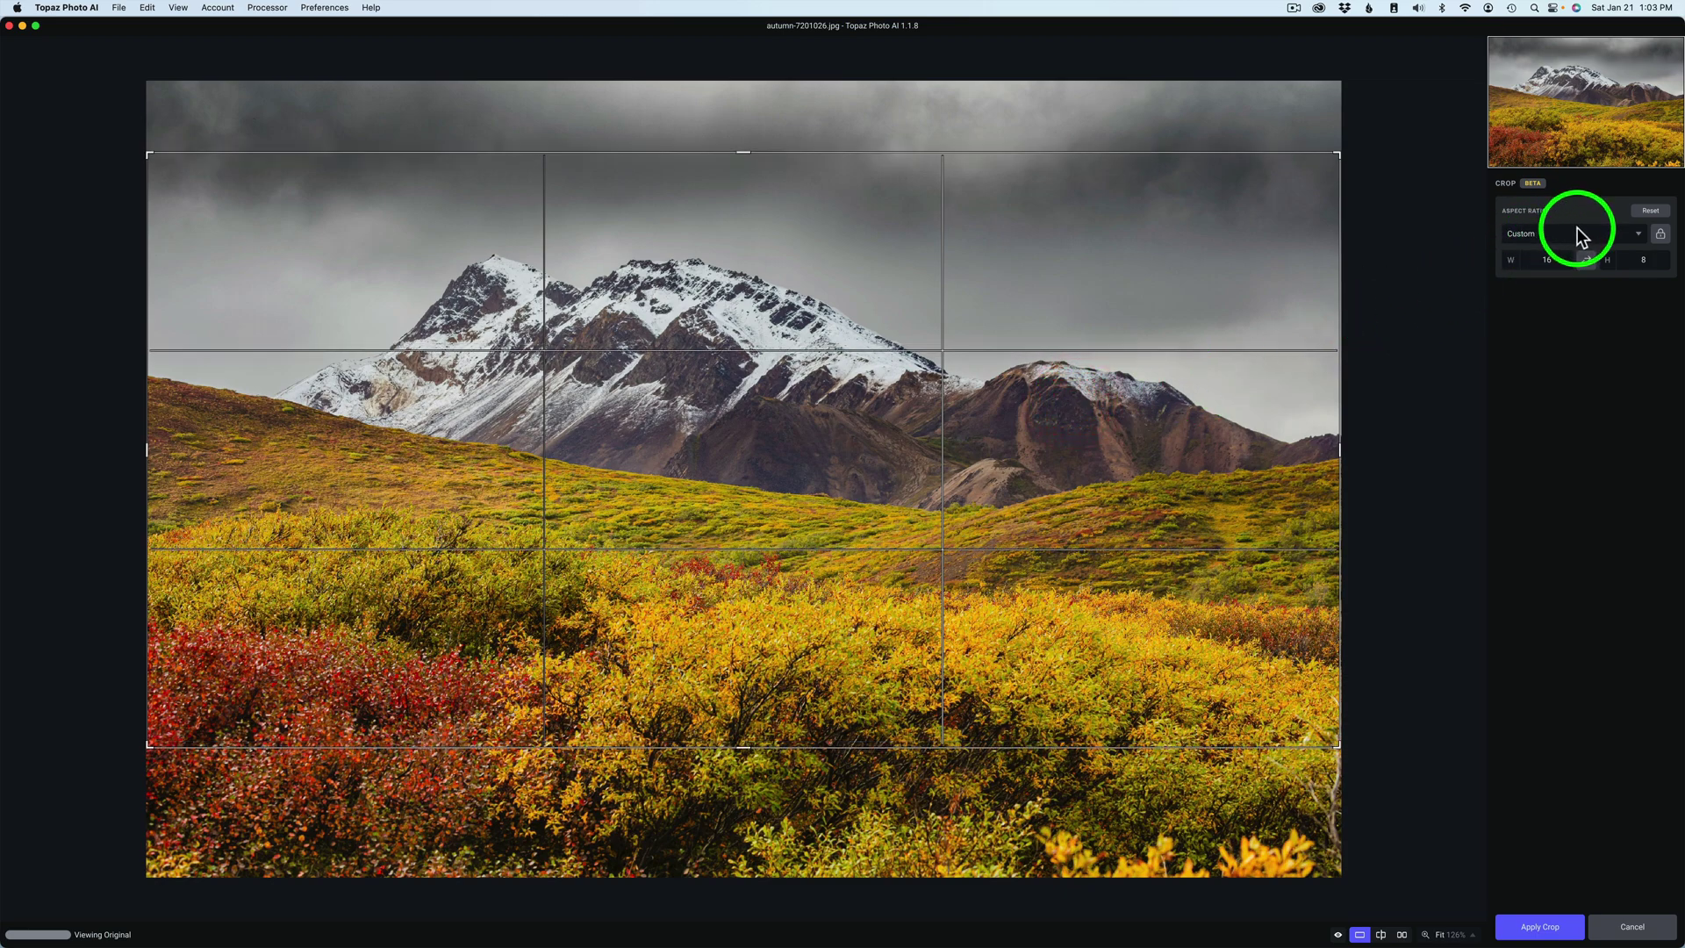
{"action": "left_click", "coordinate": [1661, 235]}
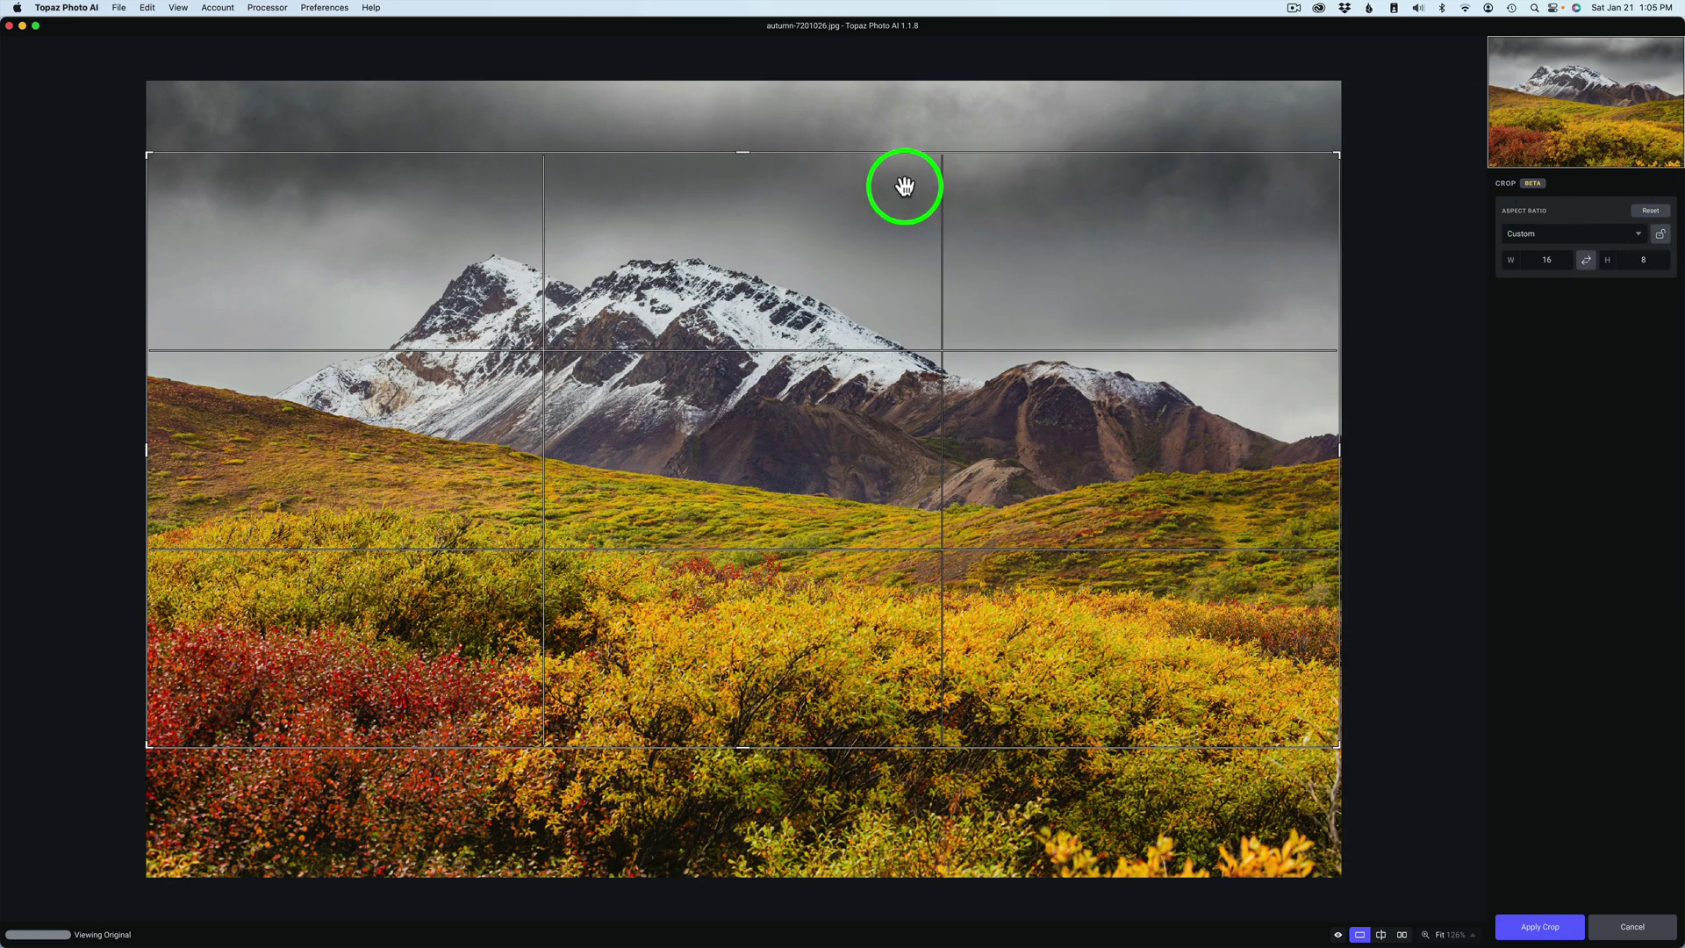
{"action": "left_click_drag", "start_coordinate": [746, 154], "coordinate": [748, 215]}
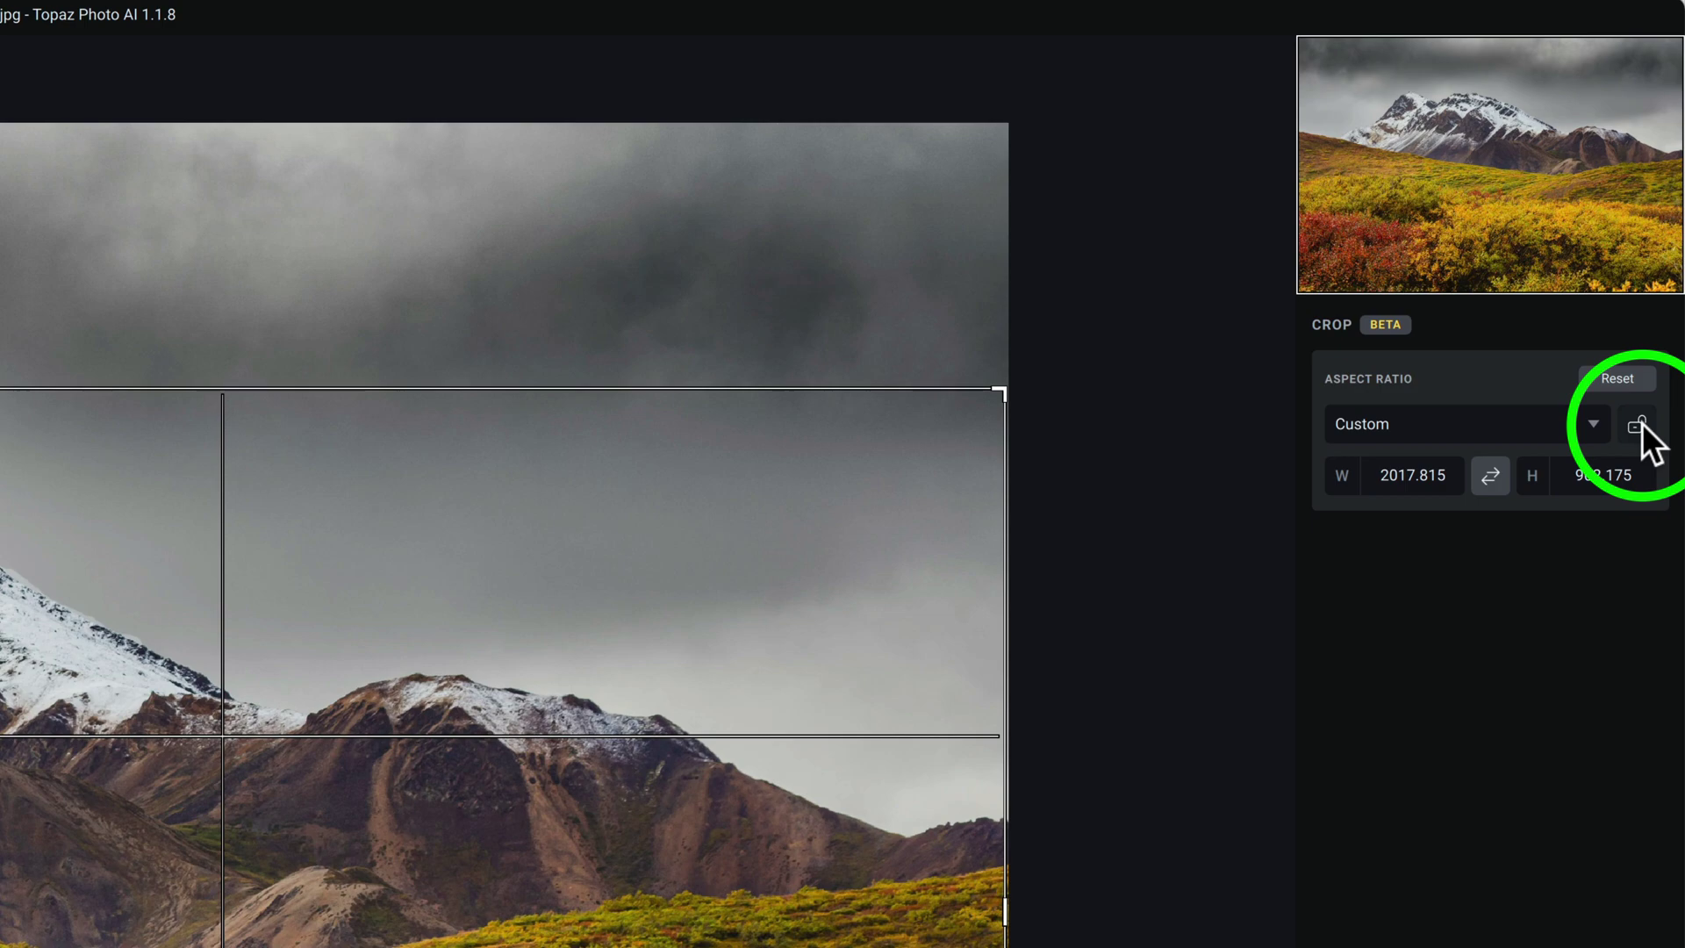
{"action": "left_click", "coordinate": [1588, 420]}
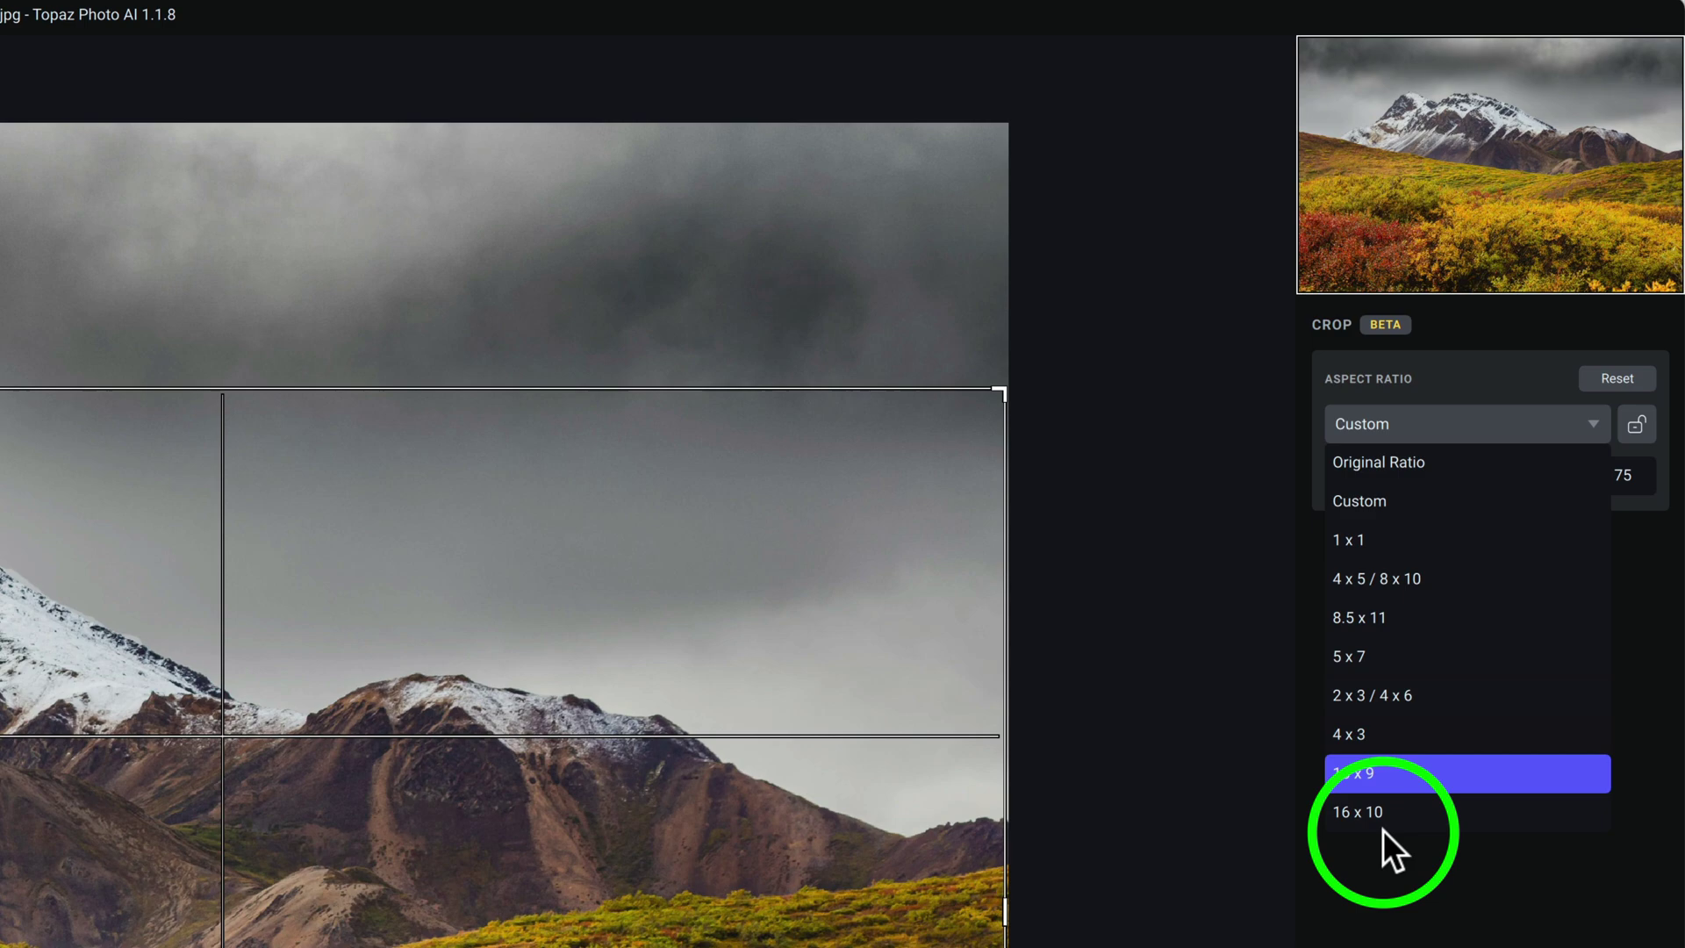
{"action": "key", "text": "Escape"}
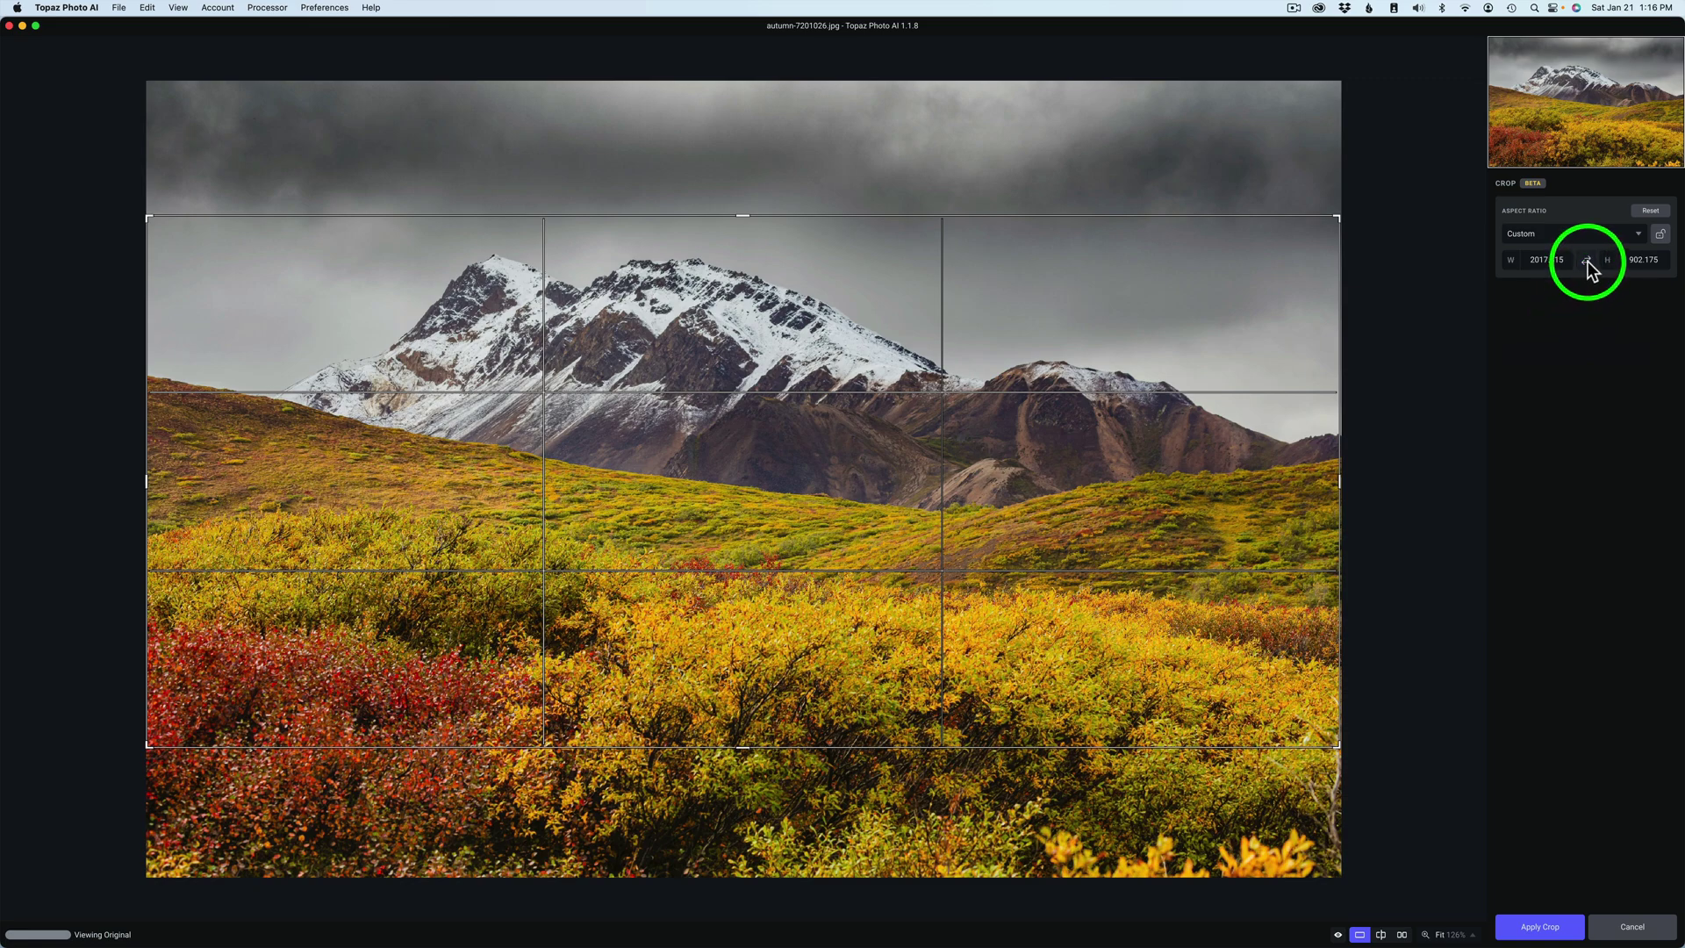
- Toggle the crop between portrait and landscape, finishing on a 2017.815 × 902.175 landscape frame
{"action": "left_click", "coordinate": [1588, 261]}
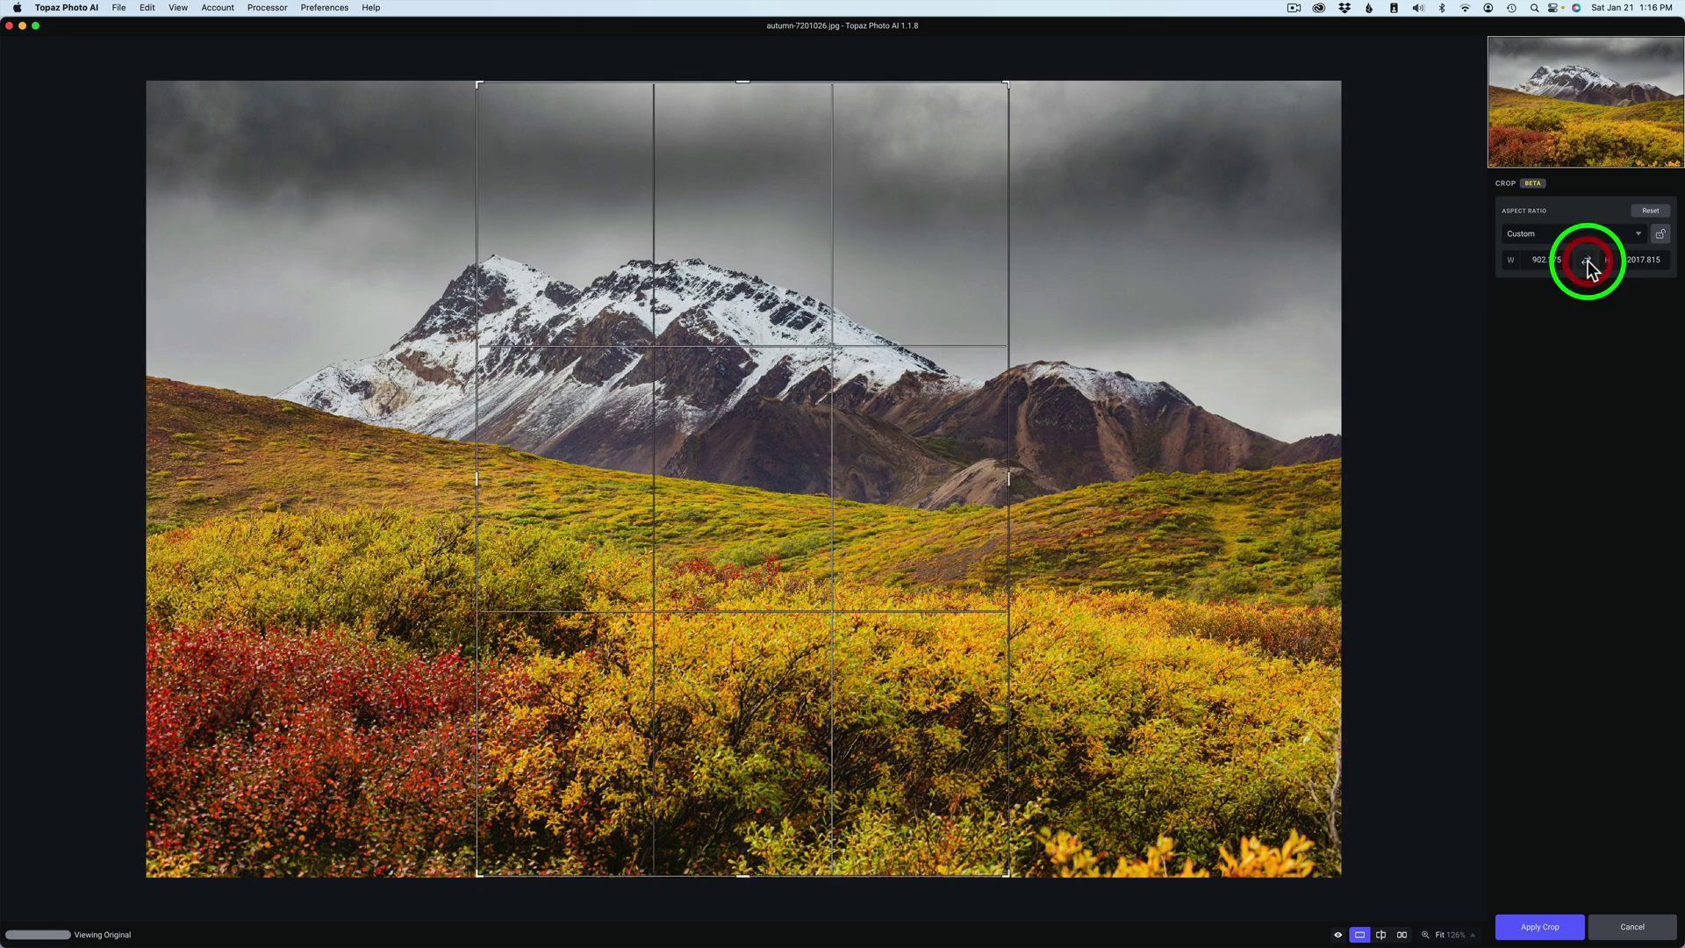
{"action": "left_click", "coordinate": [1588, 261]}
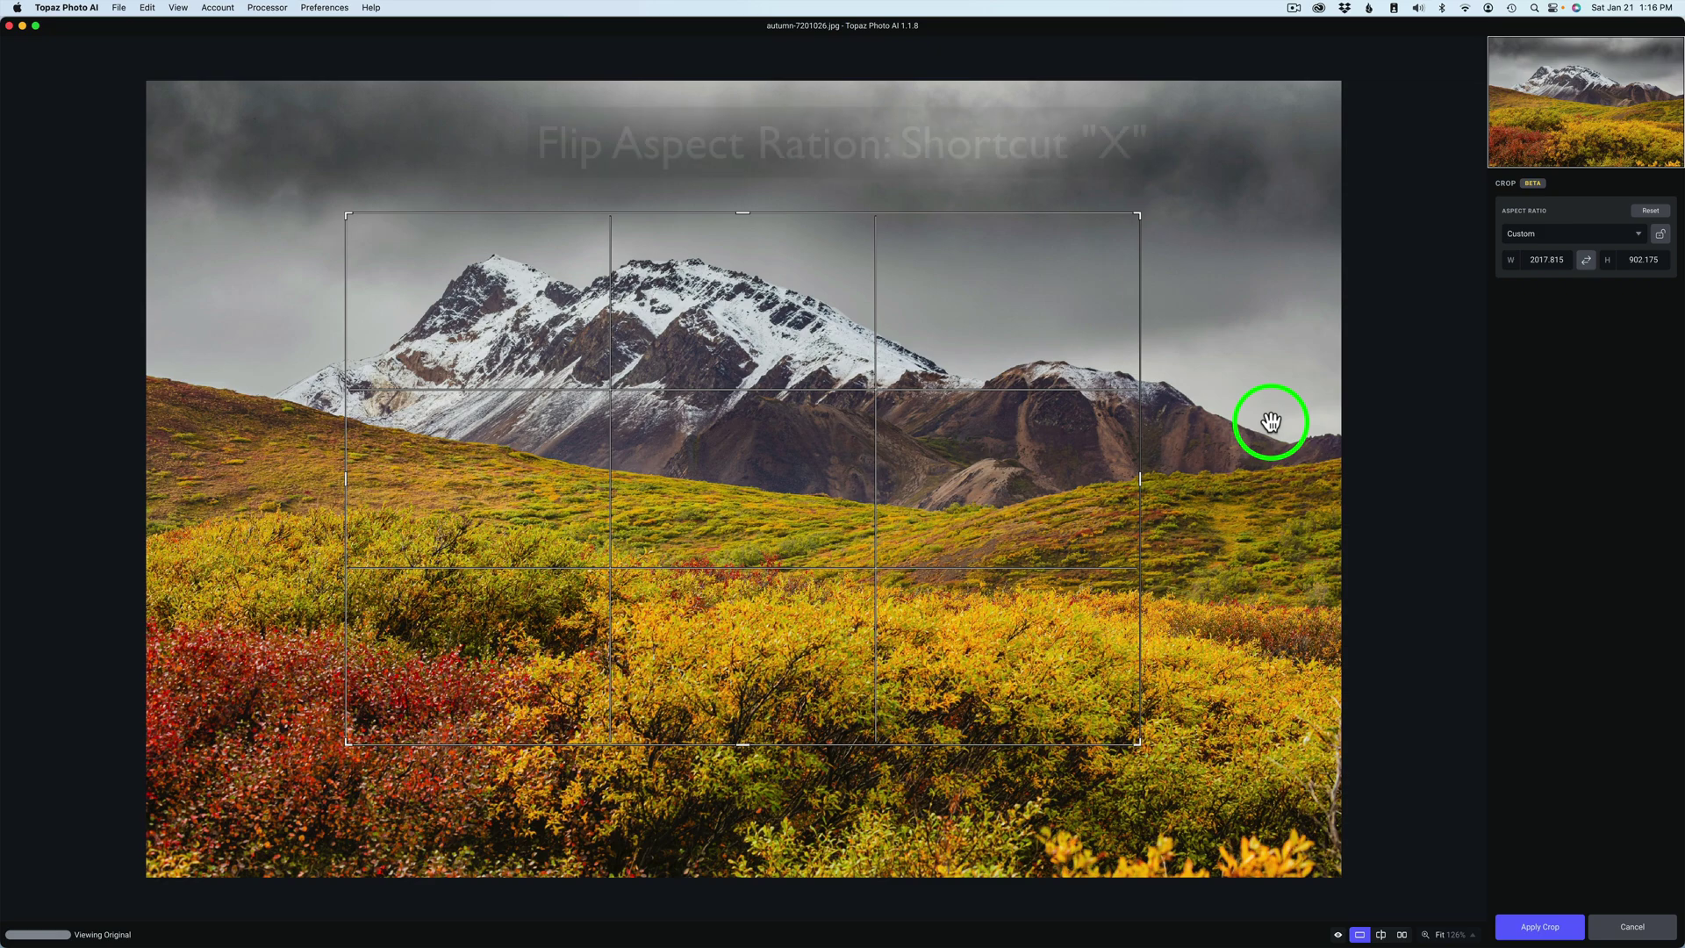
{"action": "key", "text": "x"}
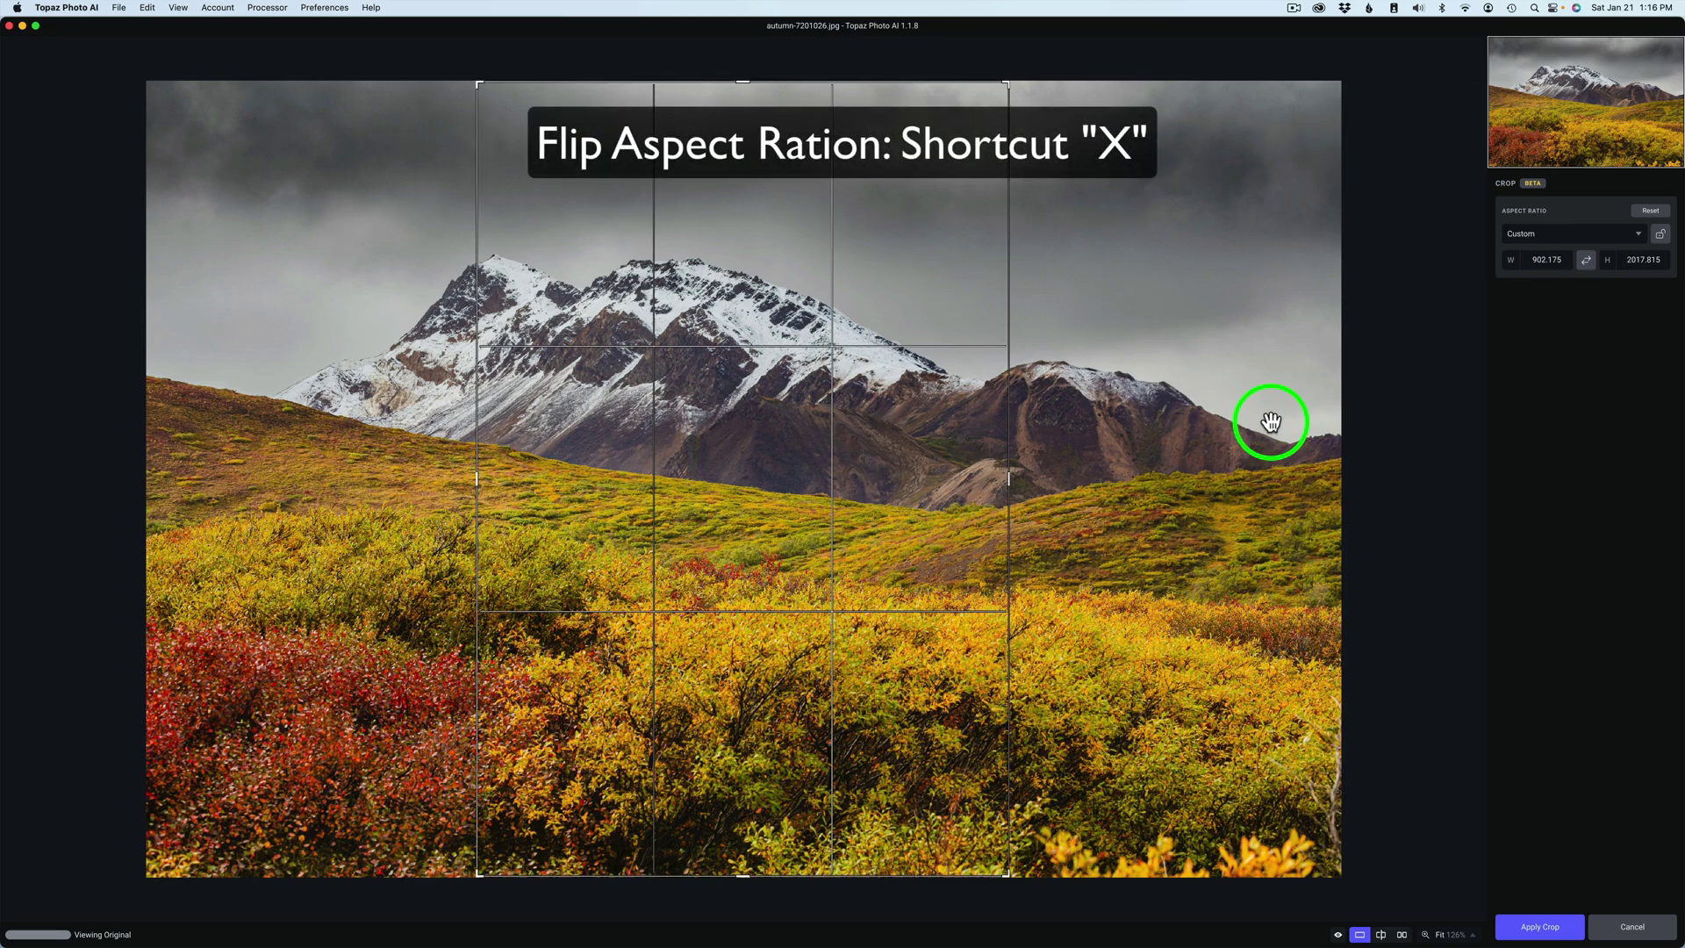
{"action": "key", "text": "x"}
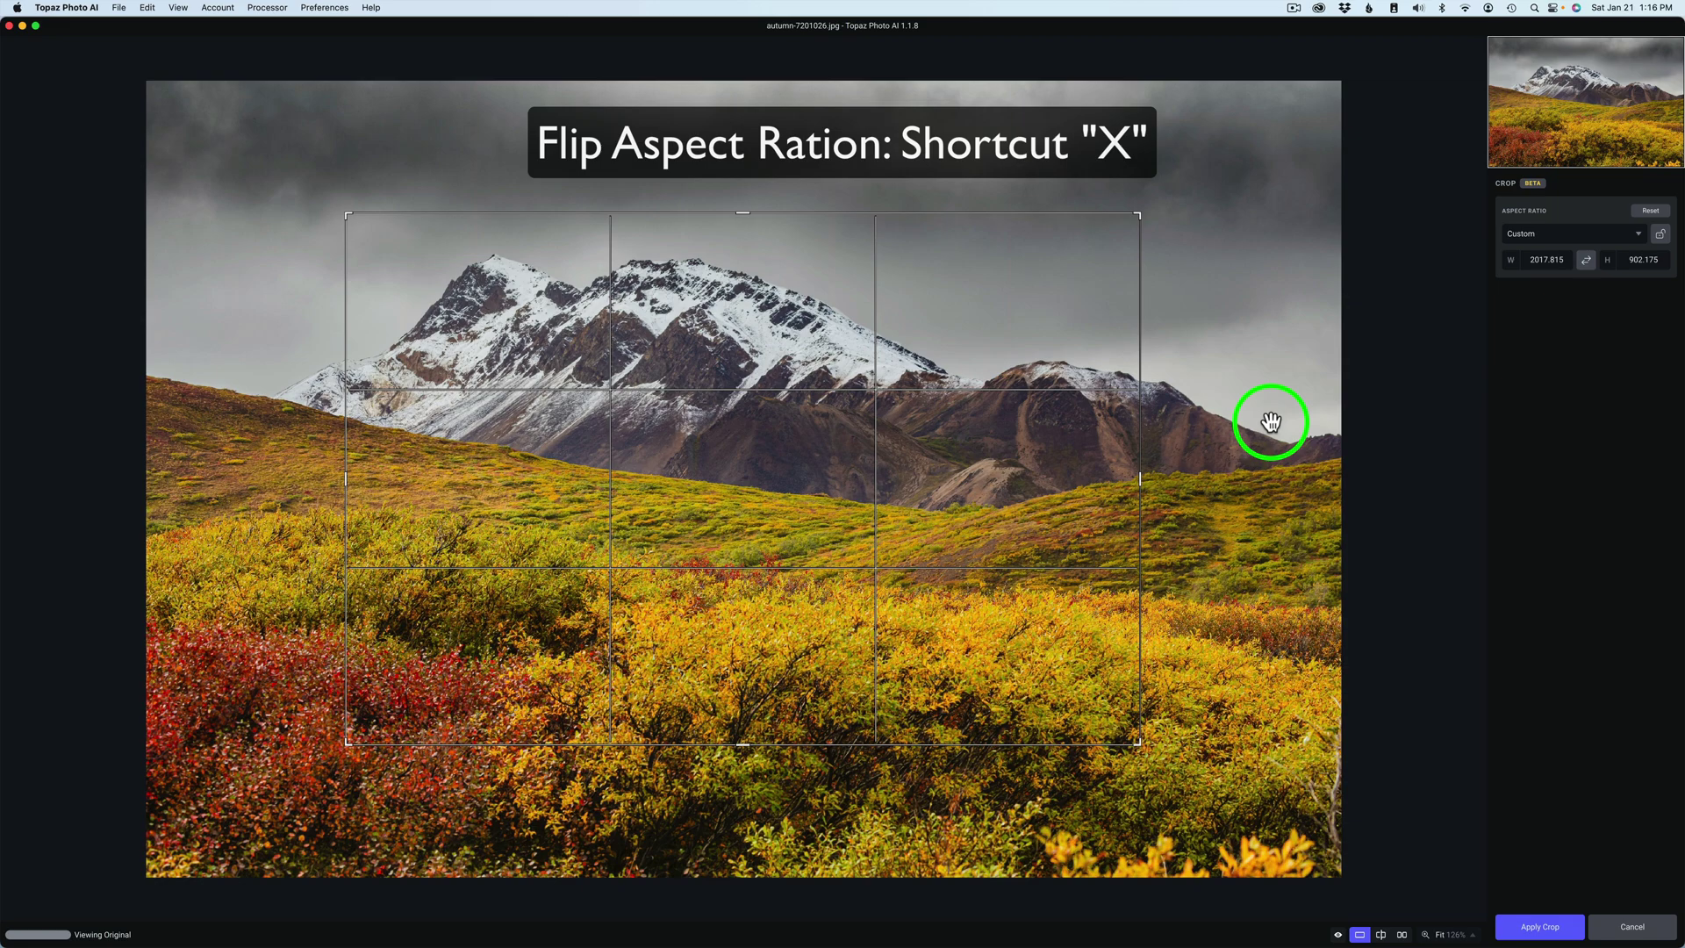
{"action": "key", "text": "x"}
{"action": "key", "text": "x"}
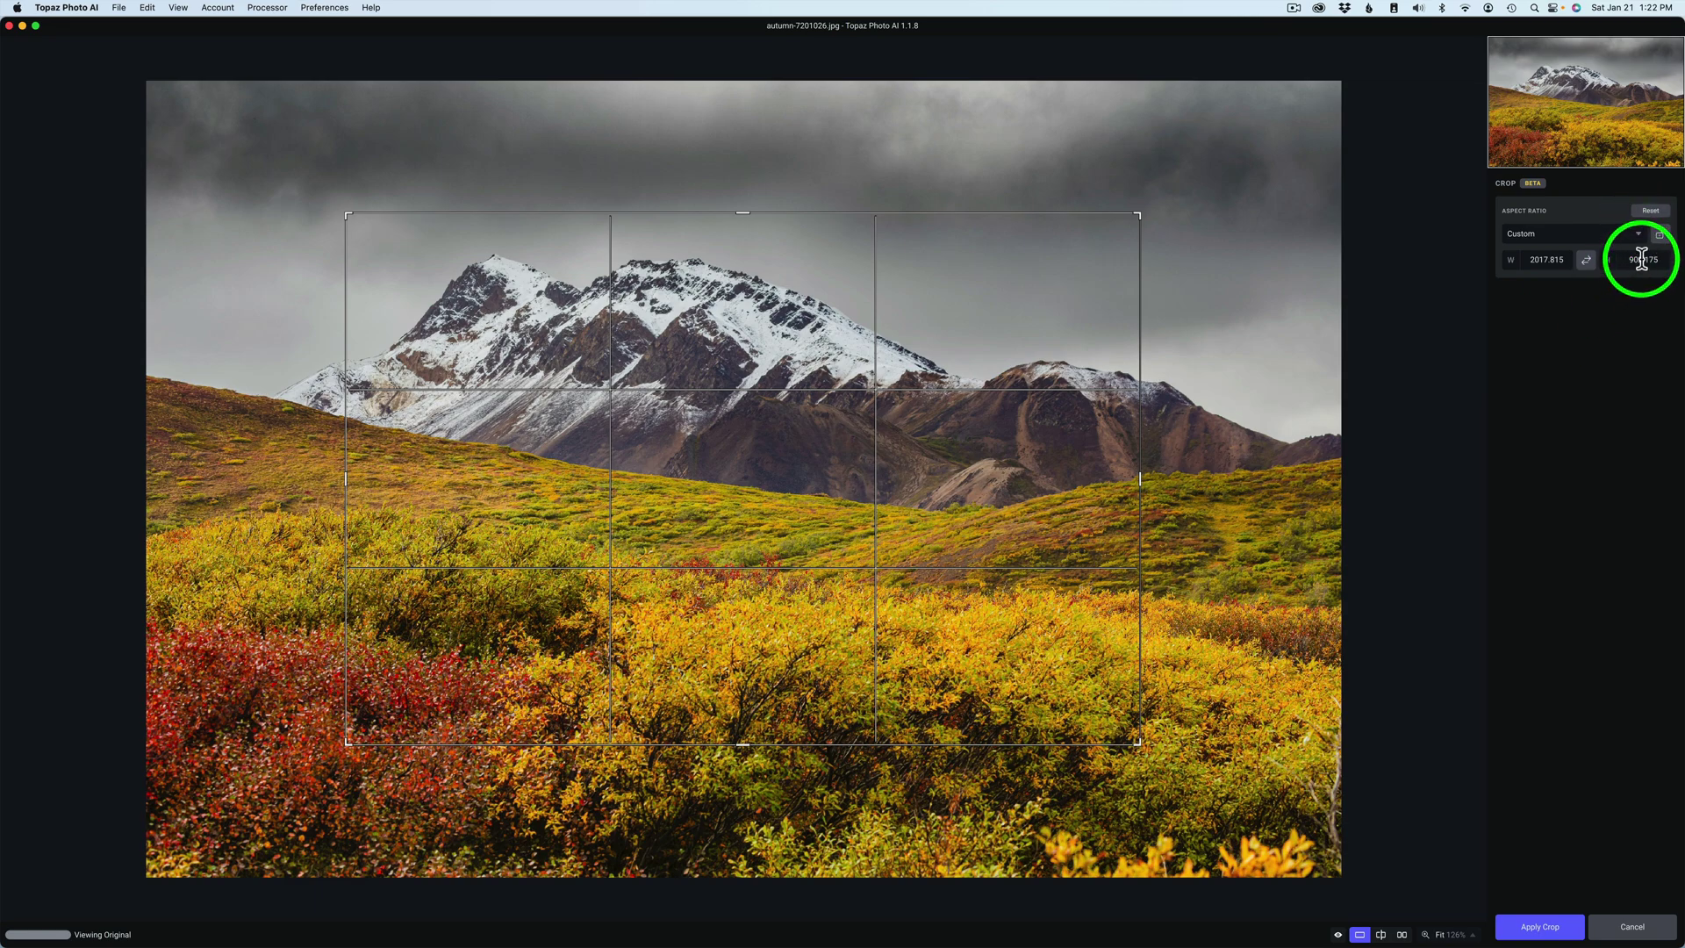
- Reset the crop to the full image and reshape it to 1862.644 × 1295.734
{"action": "left_click", "coordinate": [1651, 212]}
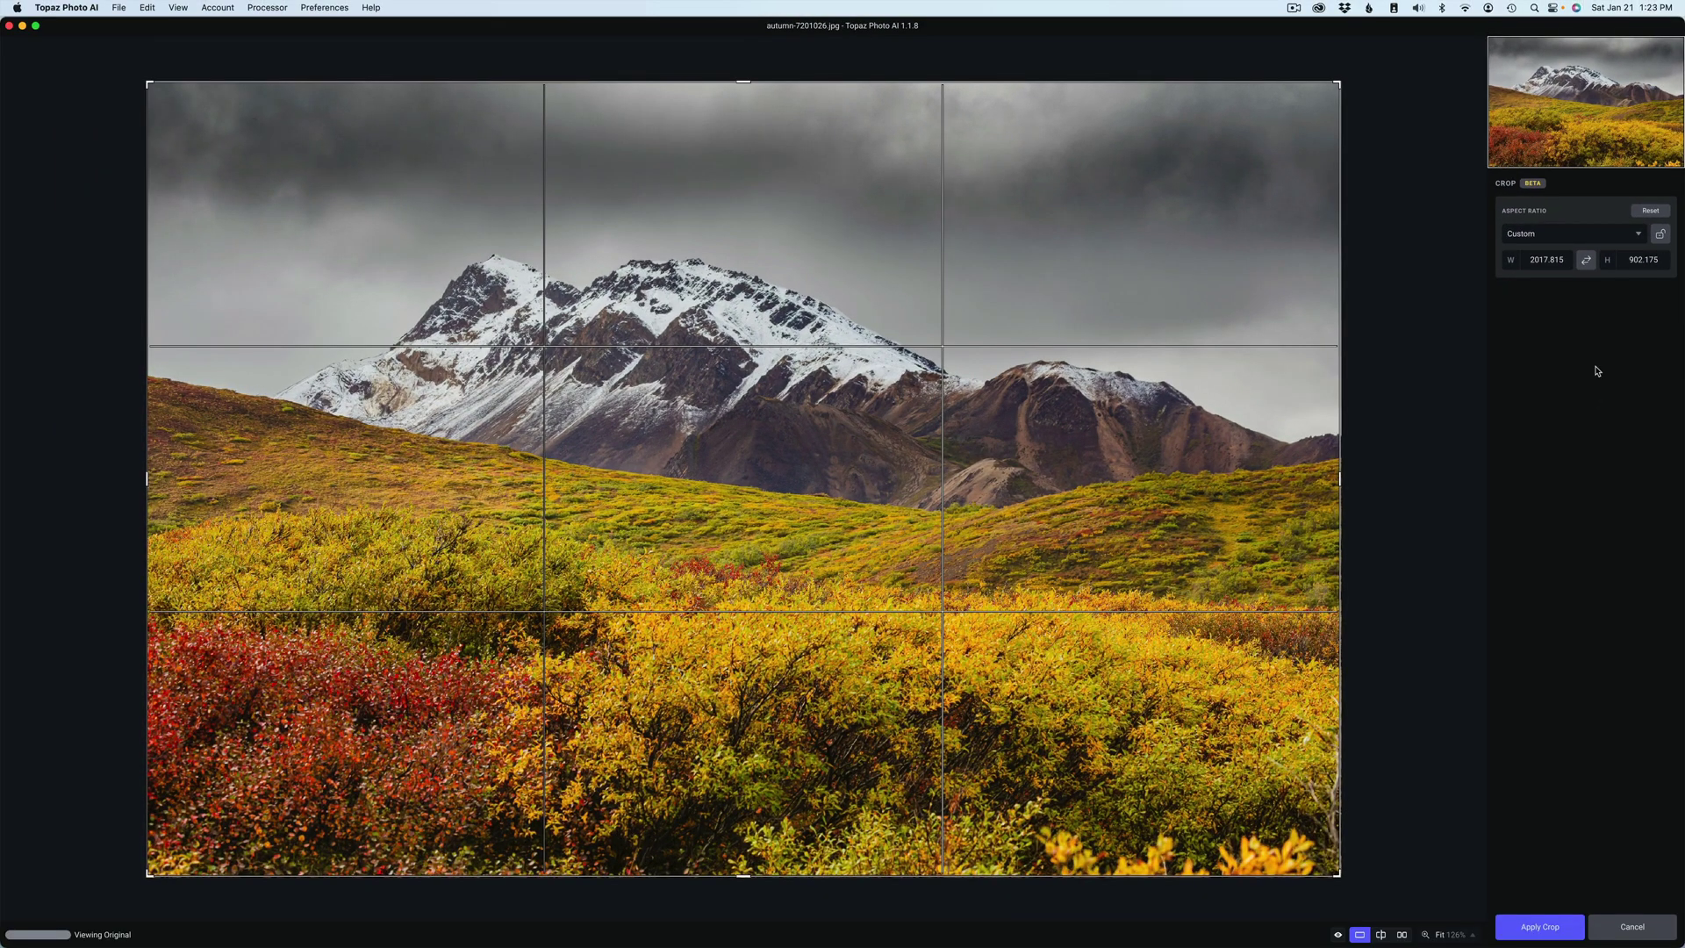
{"action": "left_click", "coordinate": [1569, 460]}
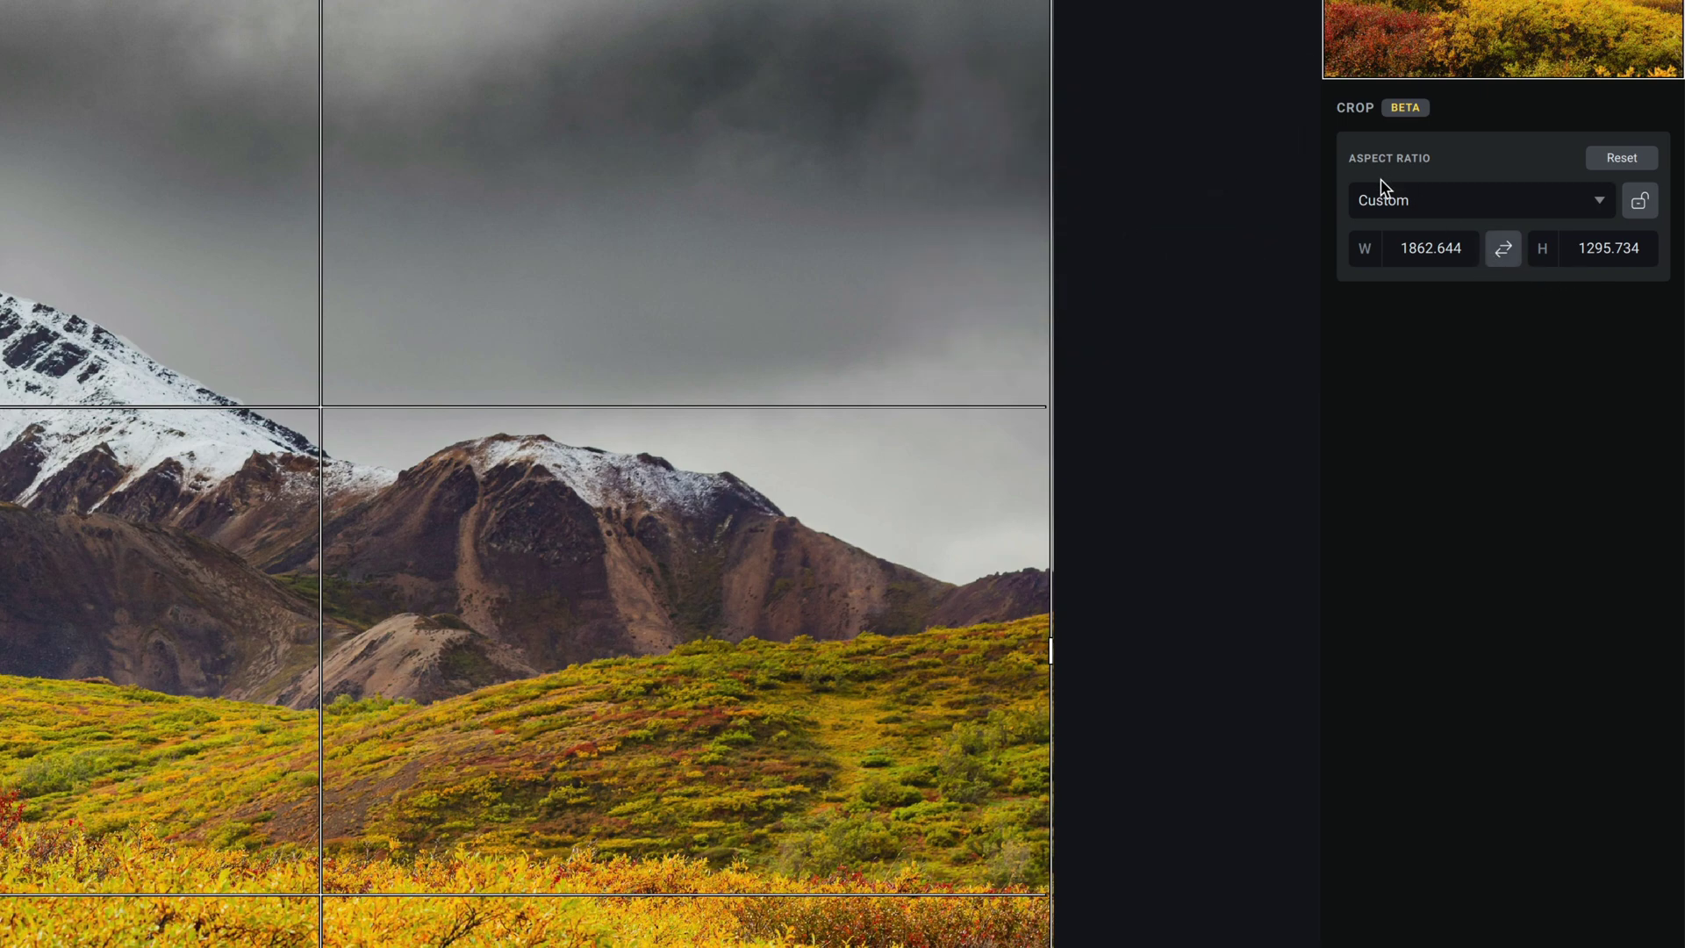
- Choose Original Ratio so the crop covers the full 3200 × 2133 photo
{"action": "left_click", "coordinate": [1599, 200]}
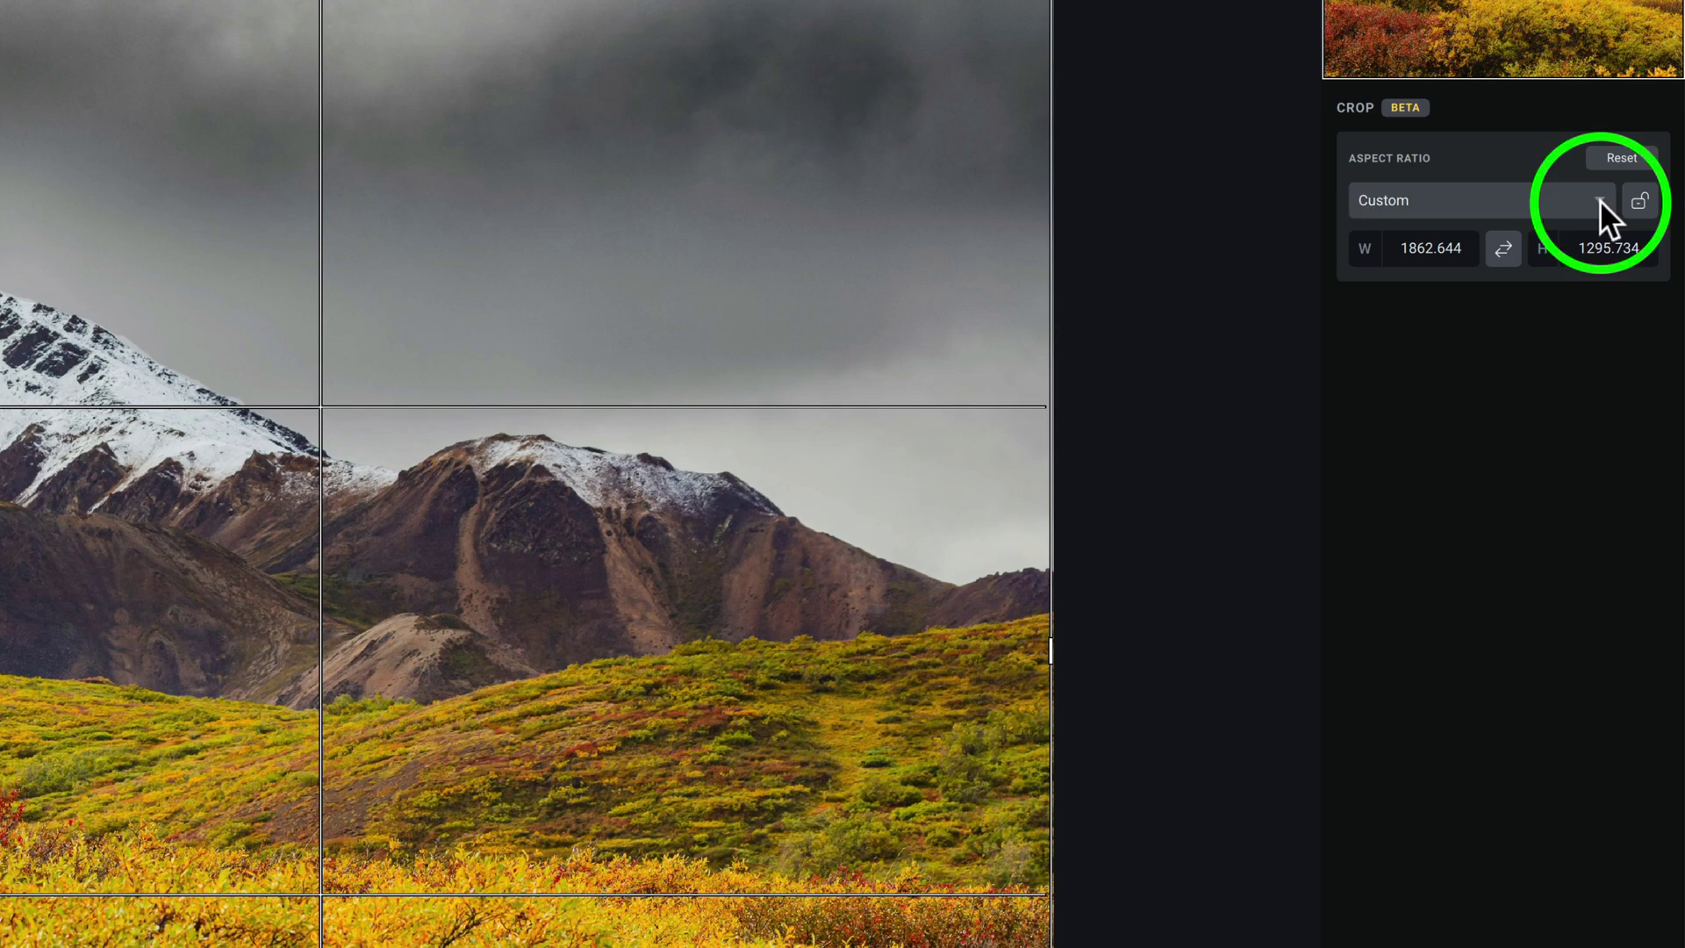
{"action": "left_click", "coordinate": [1496, 235]}
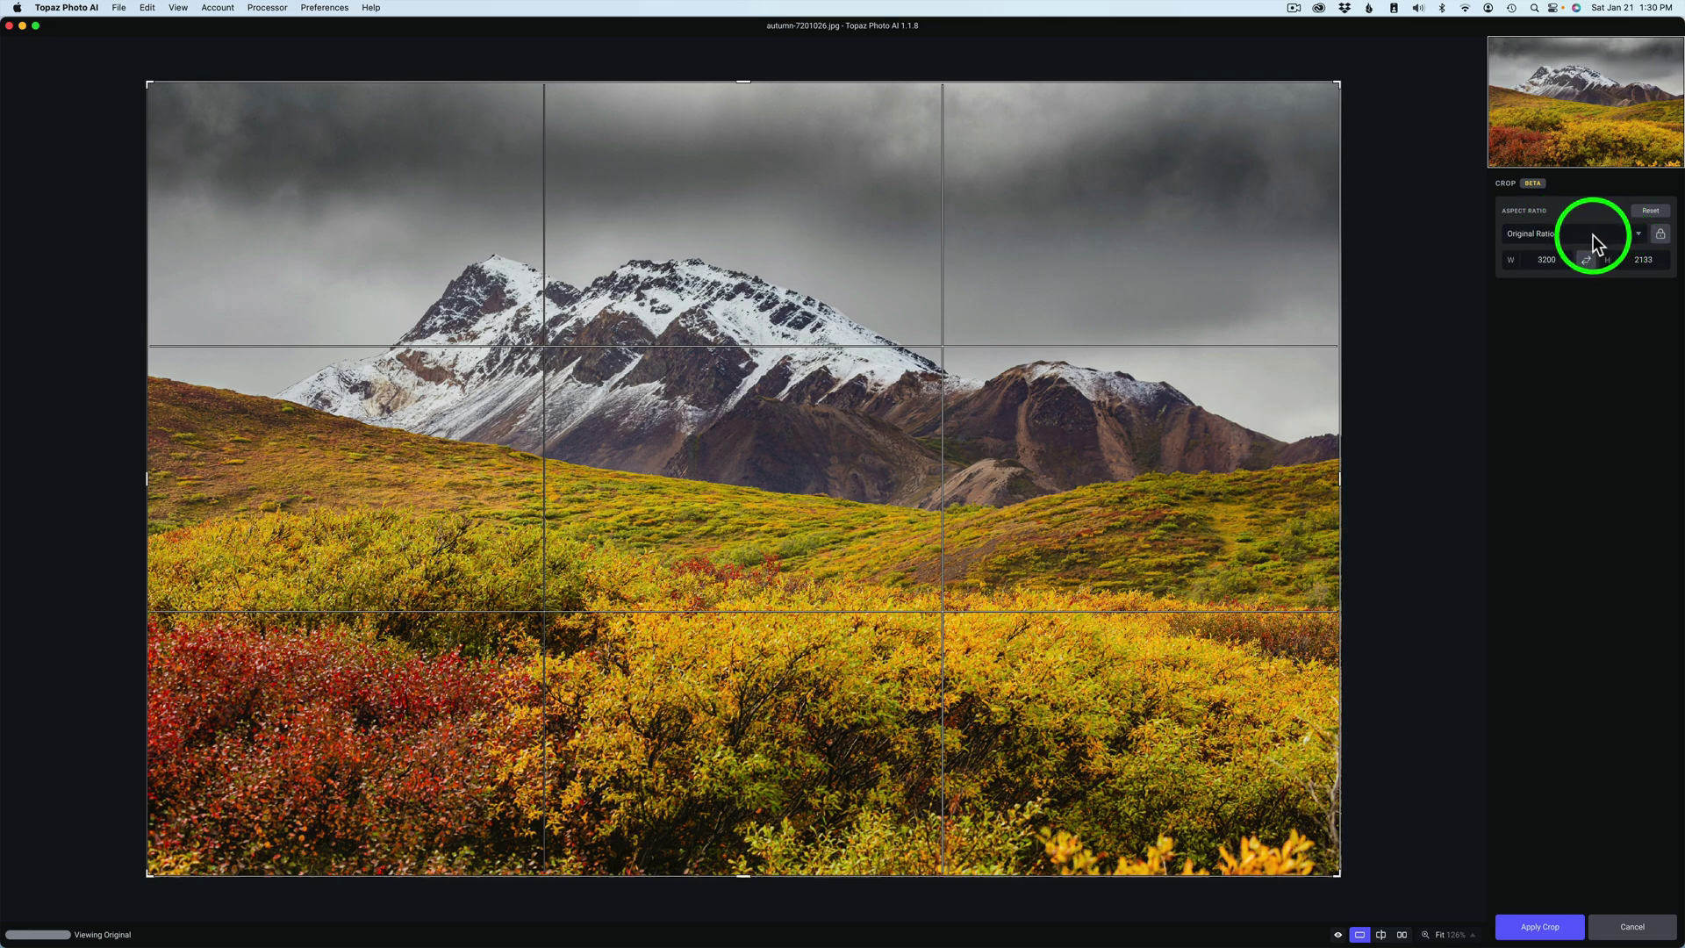
- Apply the 16 x 9 preset and move the narrowed crop box down over the peaks and slopes
{"action": "left_click", "coordinate": [1638, 233]}
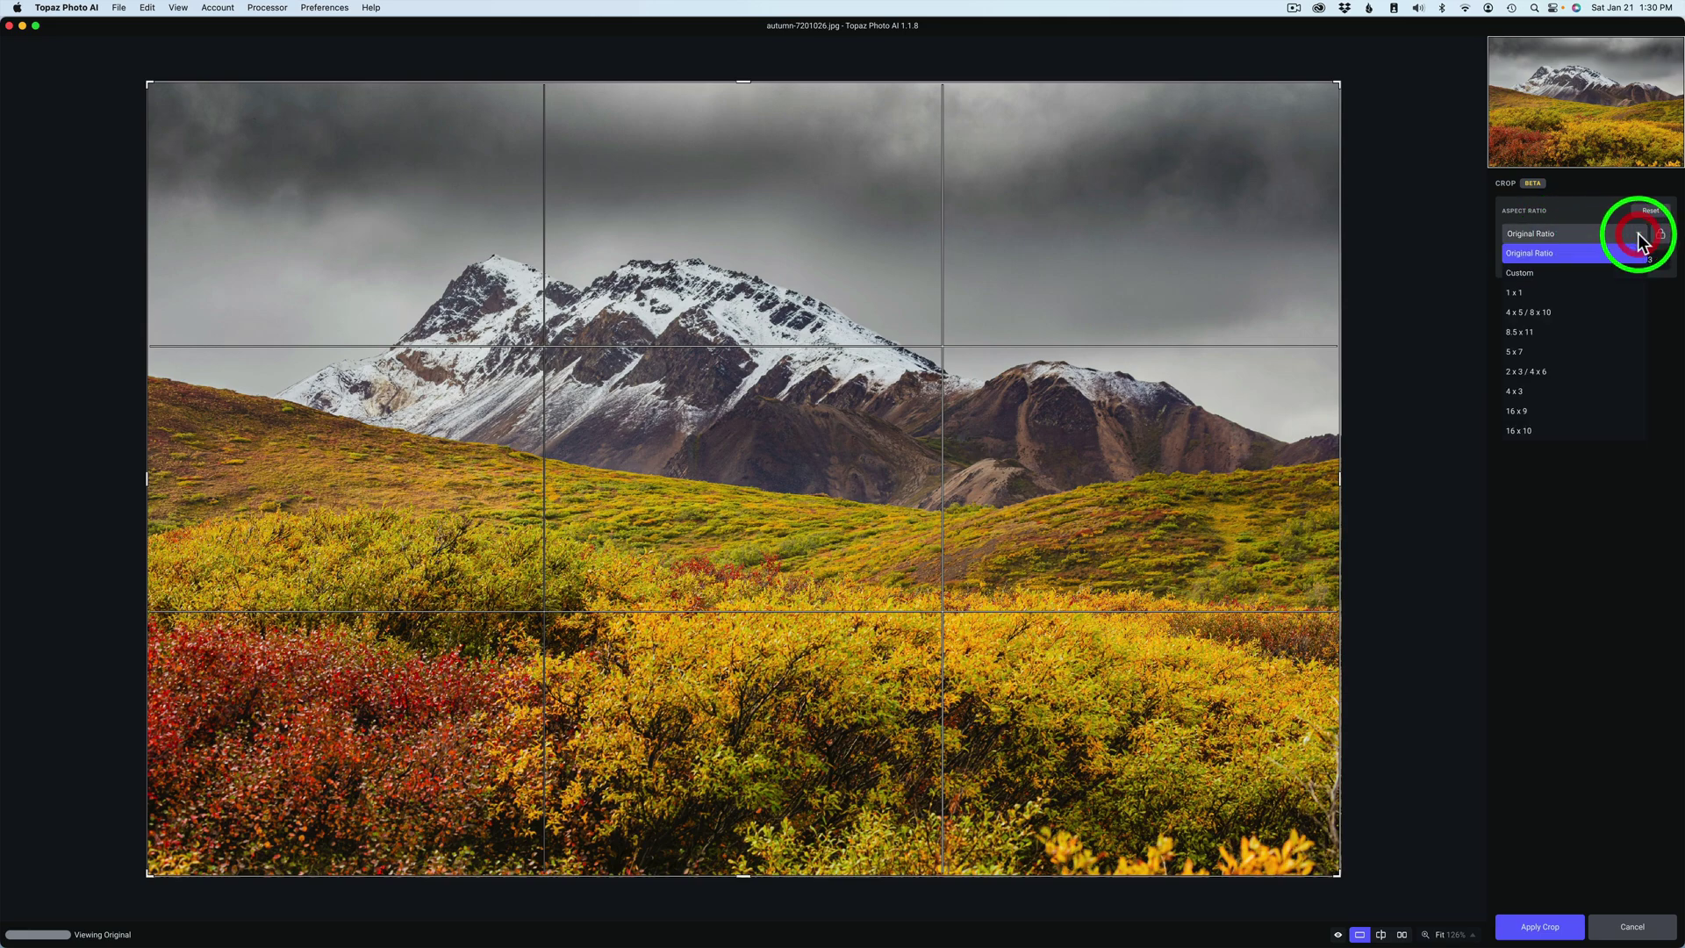
{"action": "left_click", "coordinate": [1554, 412]}
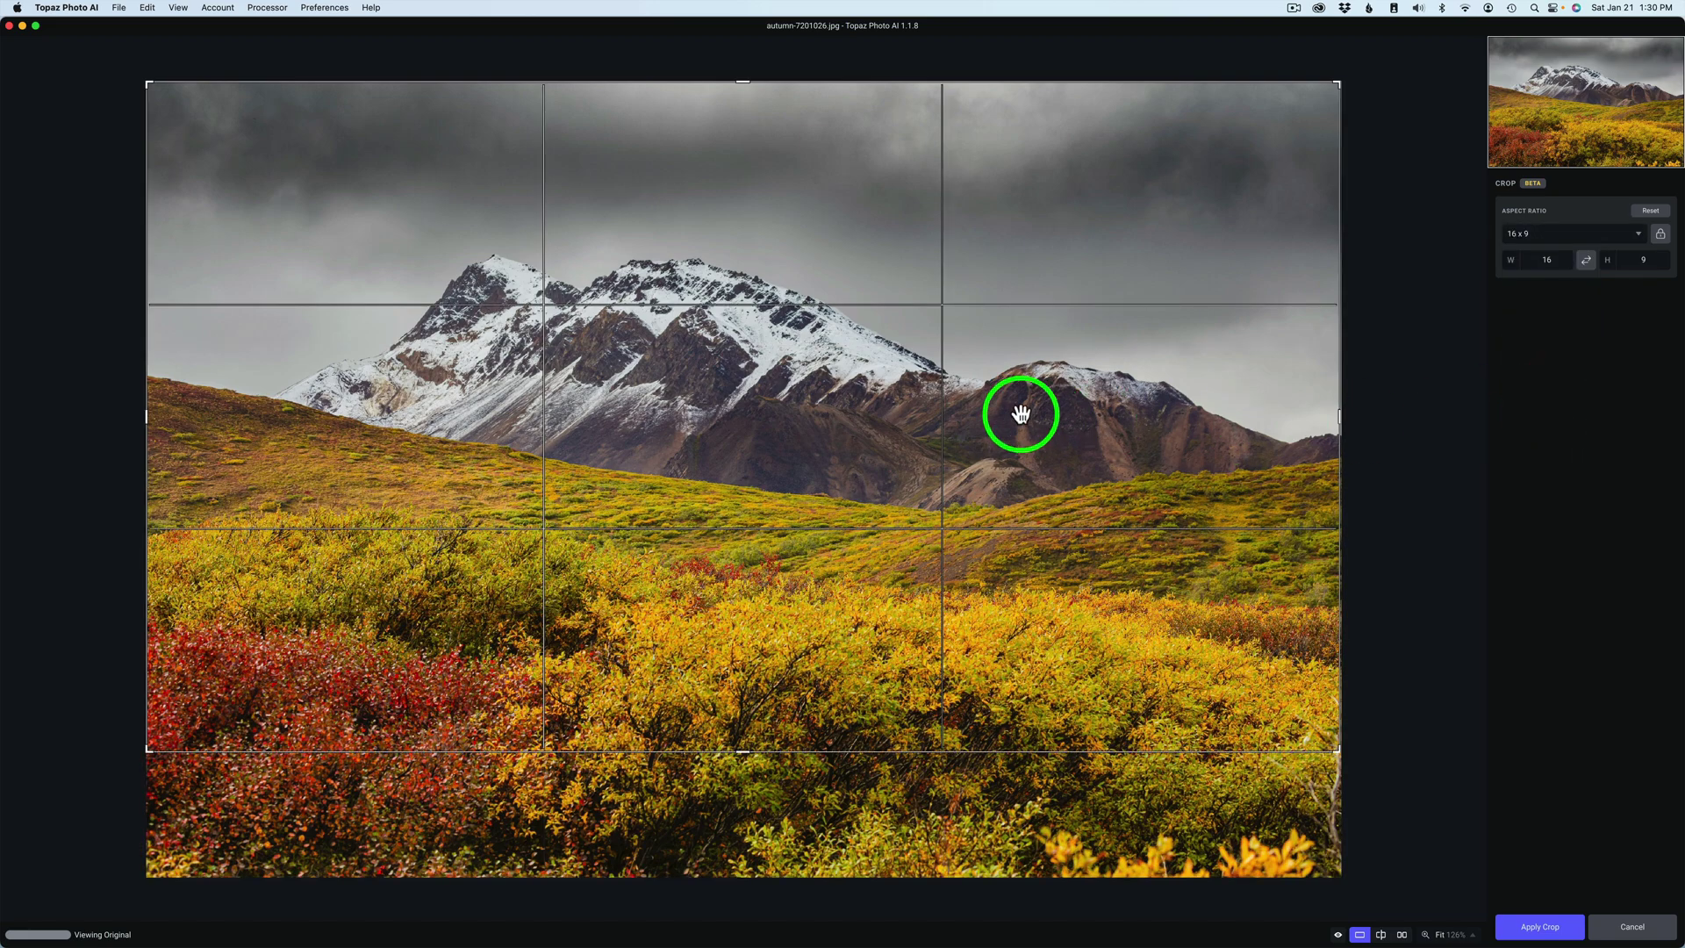
{"action": "left_click_drag", "start_coordinate": [823, 395], "coordinate": [834, 453]}
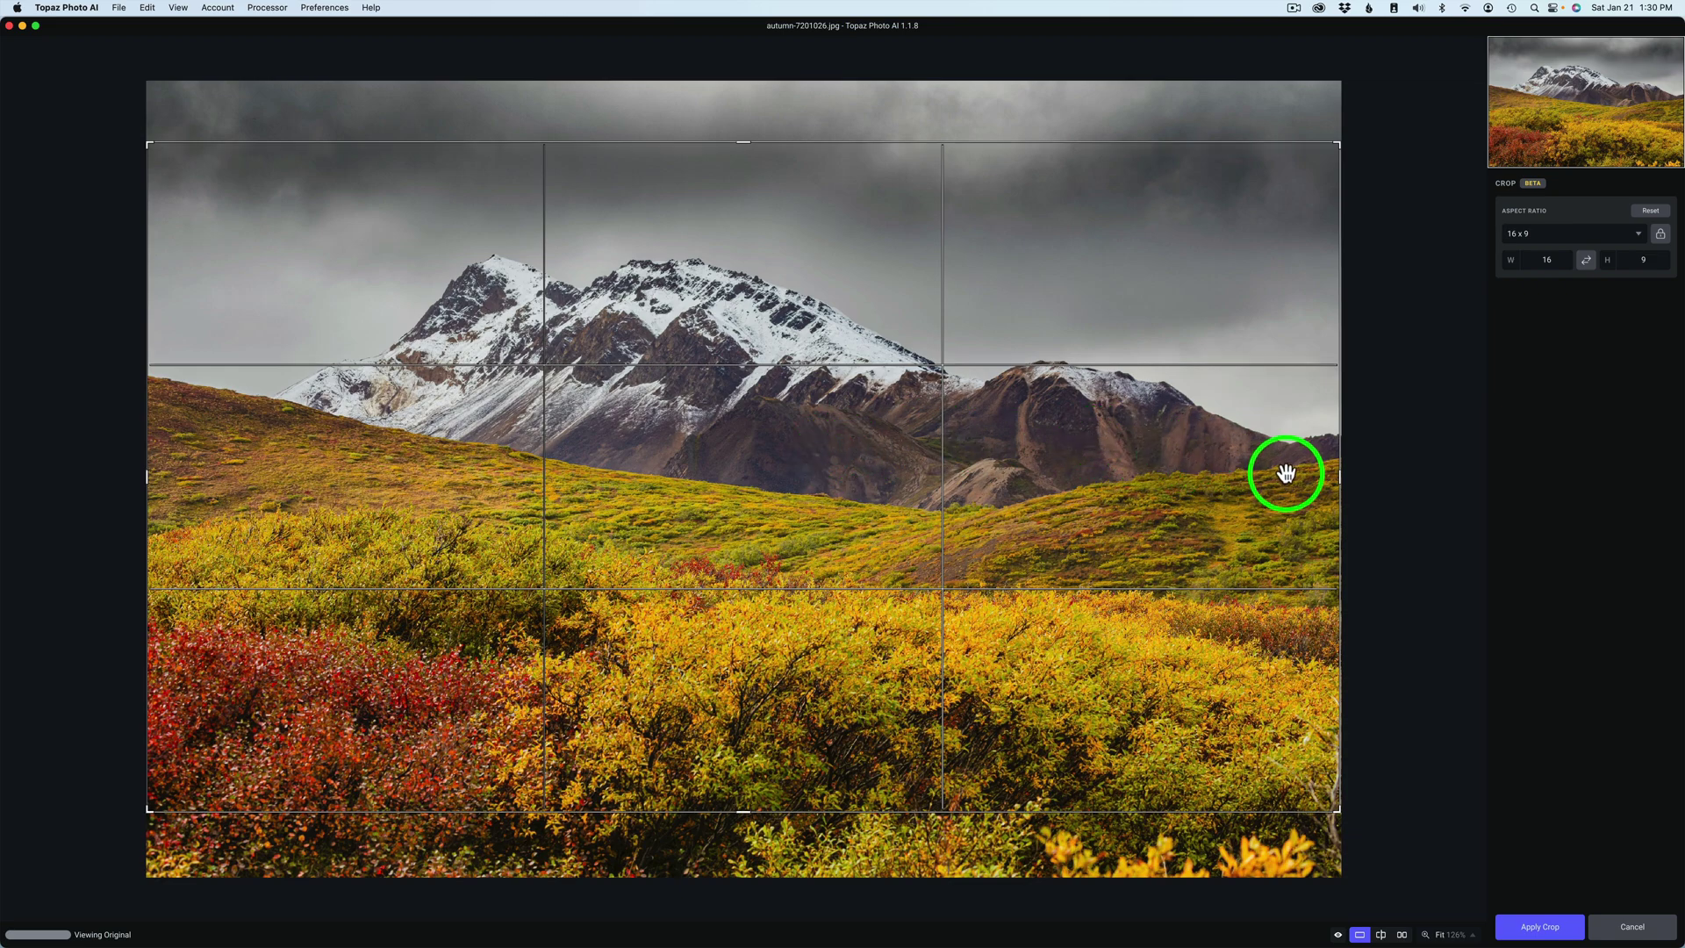
{"action": "left_click_drag", "start_coordinate": [1340, 477], "coordinate": [1290, 477]}
{"action": "left_click_drag", "start_coordinate": [1062, 499], "coordinate": [1081, 505]}
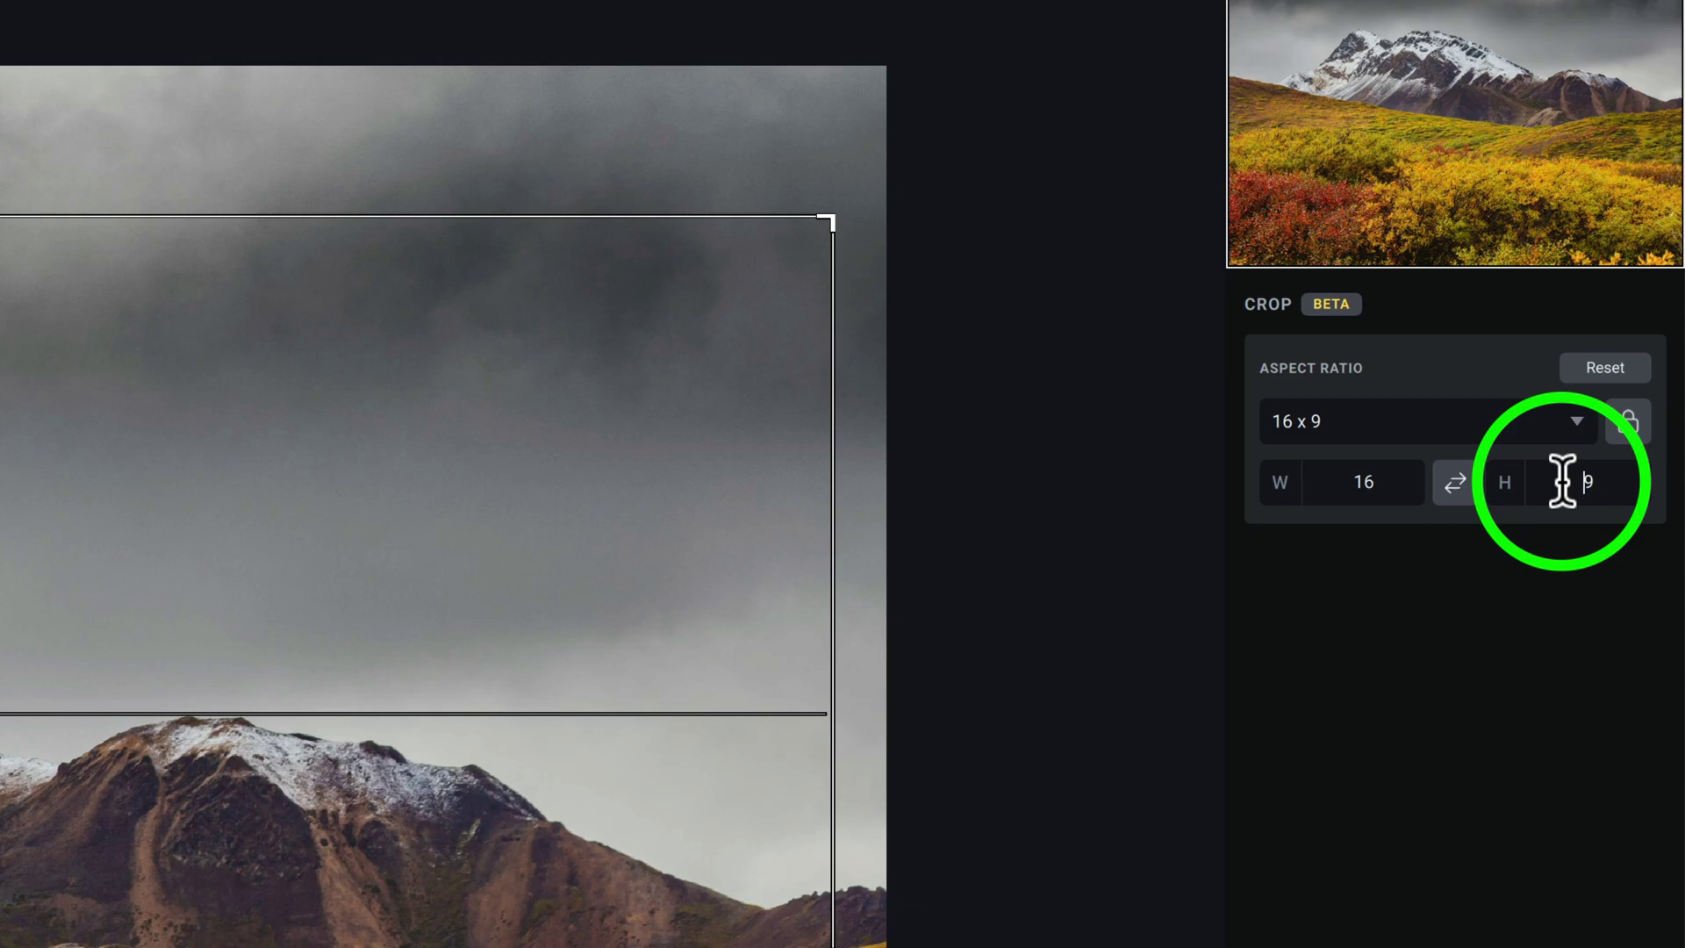
- Change the crop height to 8 for a Custom 16 × 8 ratio and shift the box slightly left
{"action": "left_click_drag", "start_coordinate": [1563, 478], "coordinate": [1628, 479]}
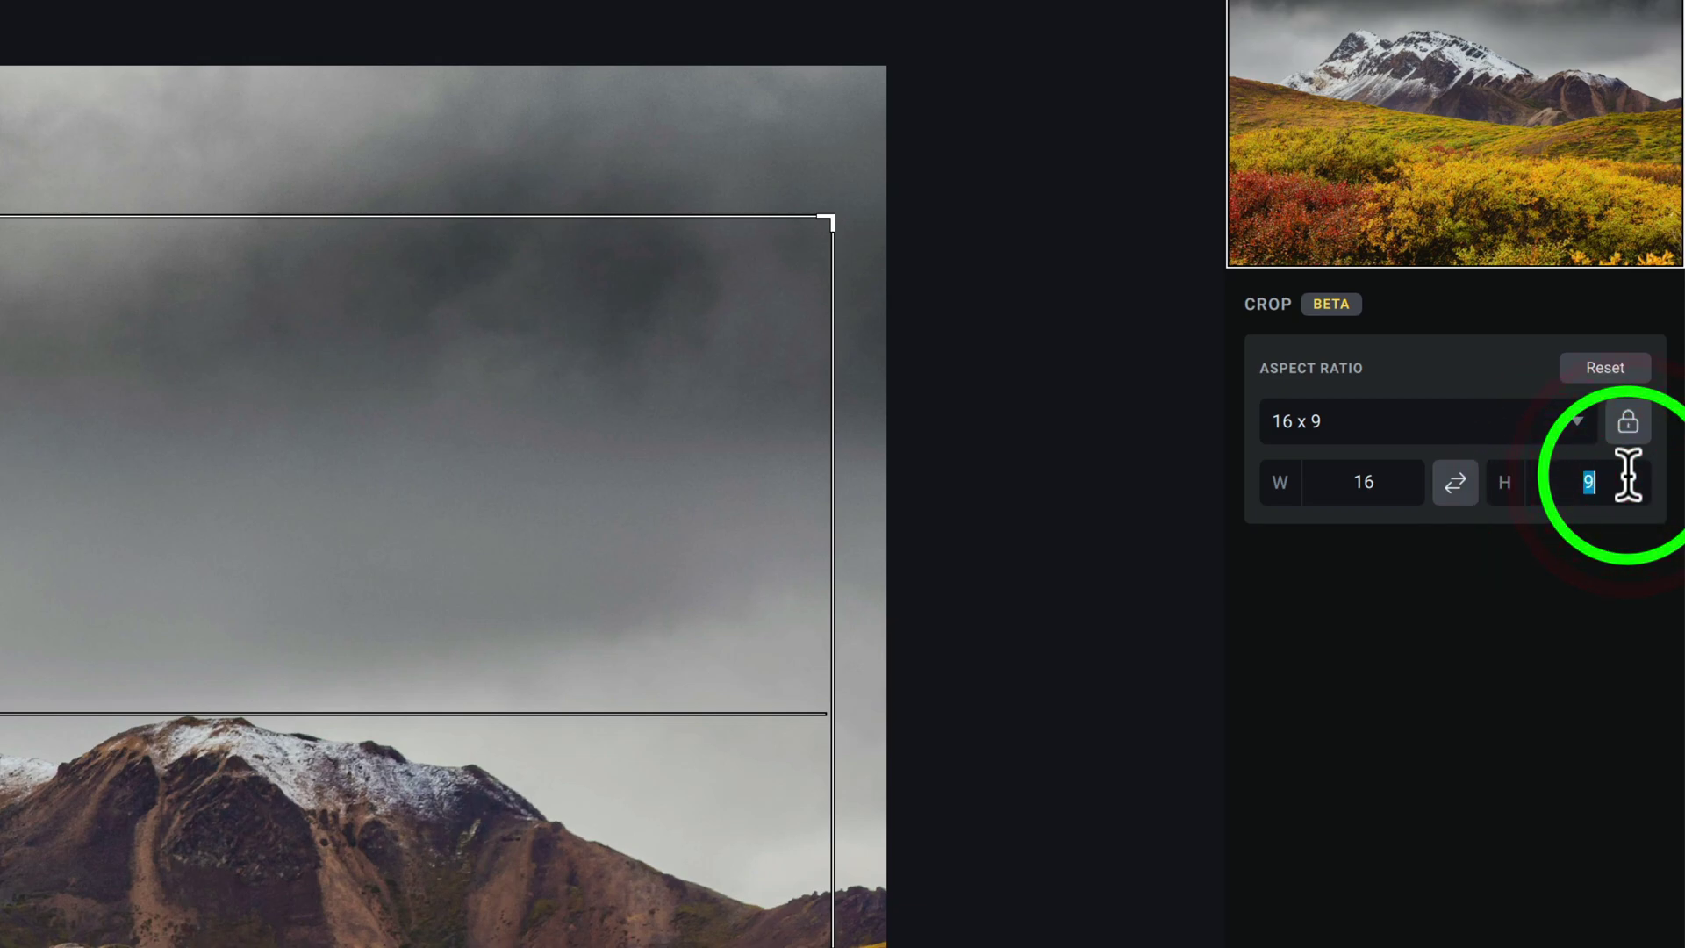
{"action": "type", "text": "8"}
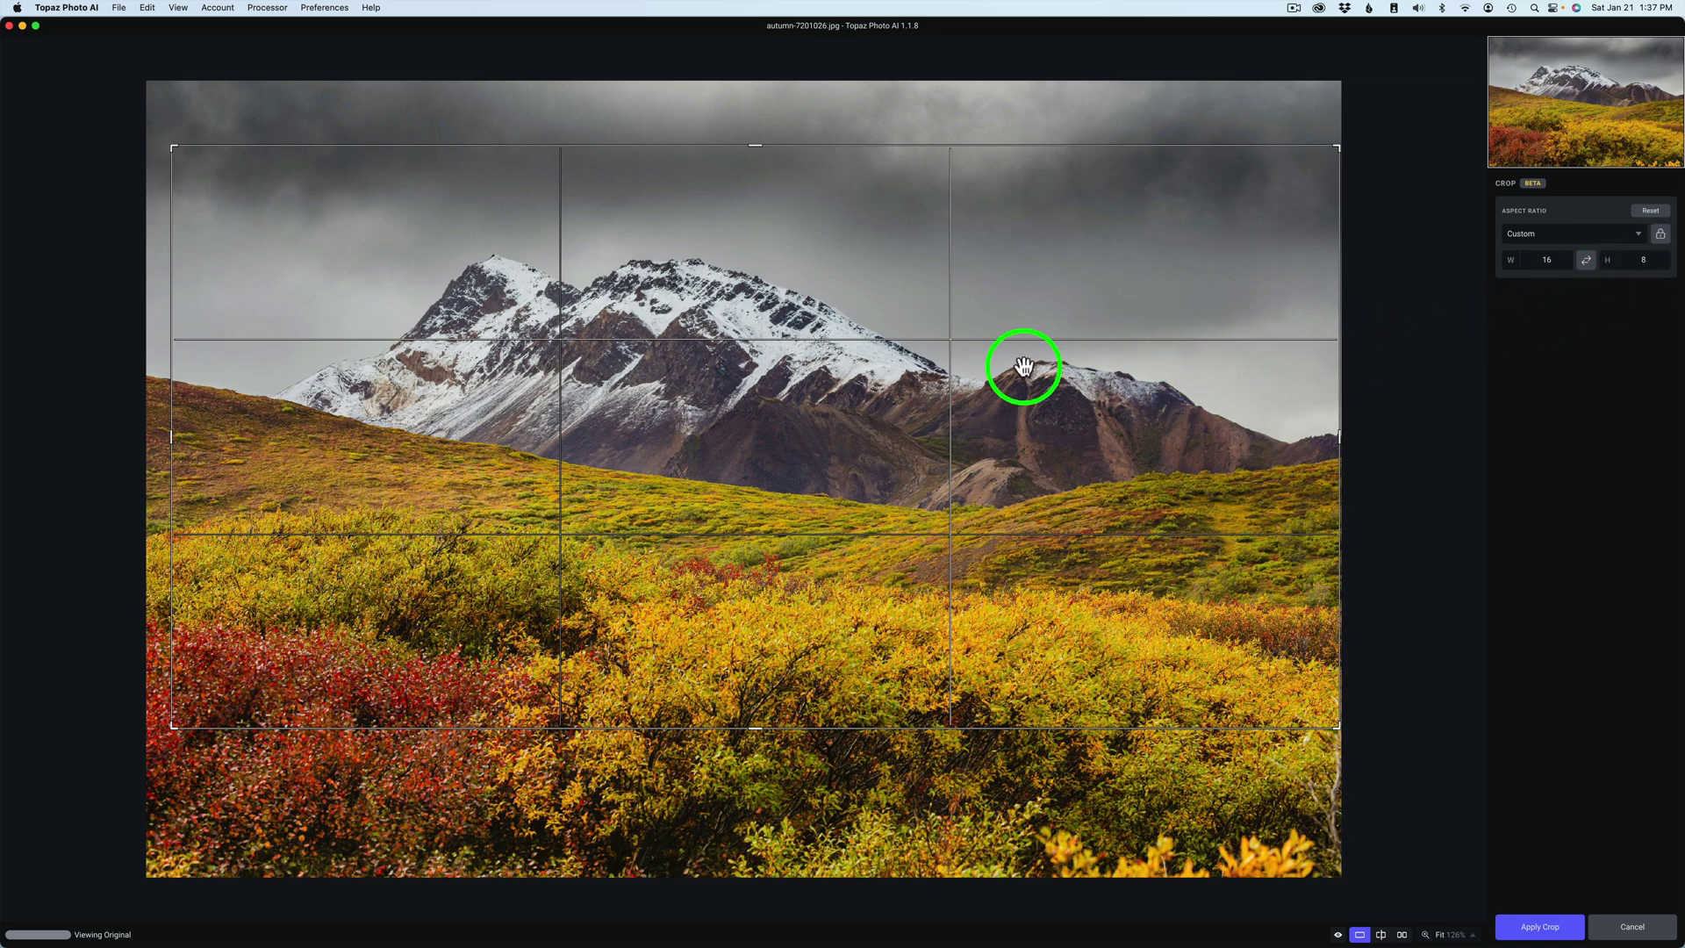
{"action": "left_click_drag", "start_coordinate": [825, 360], "coordinate": [809, 365]}
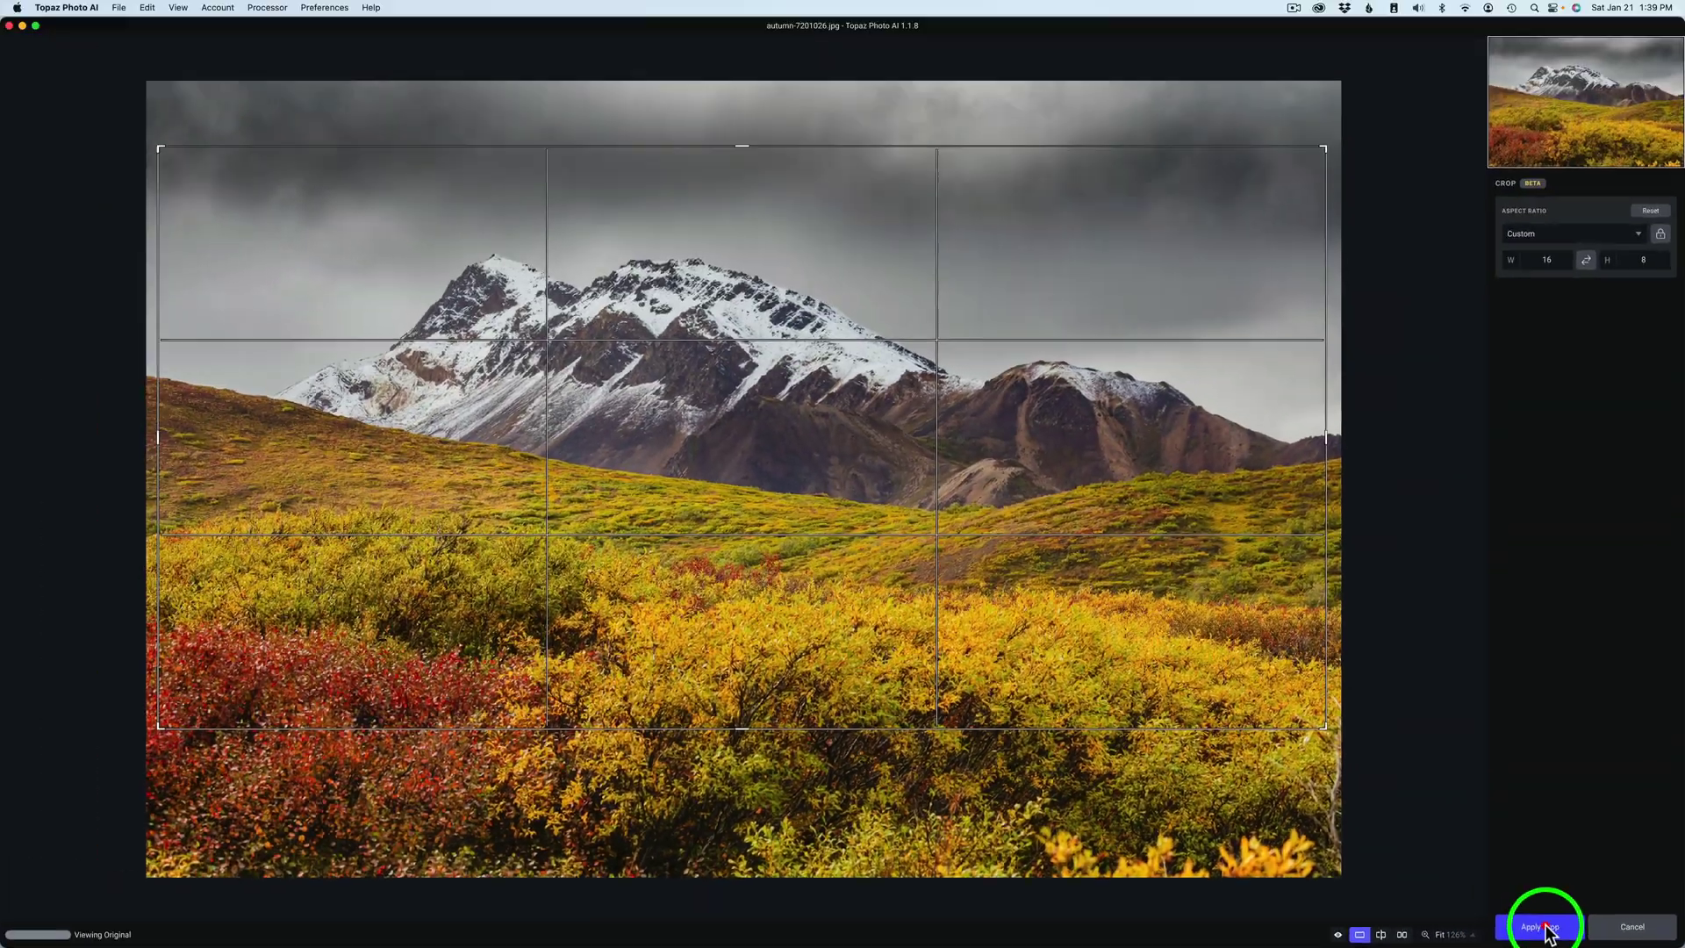
- Apply the 16 × 8 crop to return to the main editing view
{"action": "left_click", "coordinate": [1417, 697]}
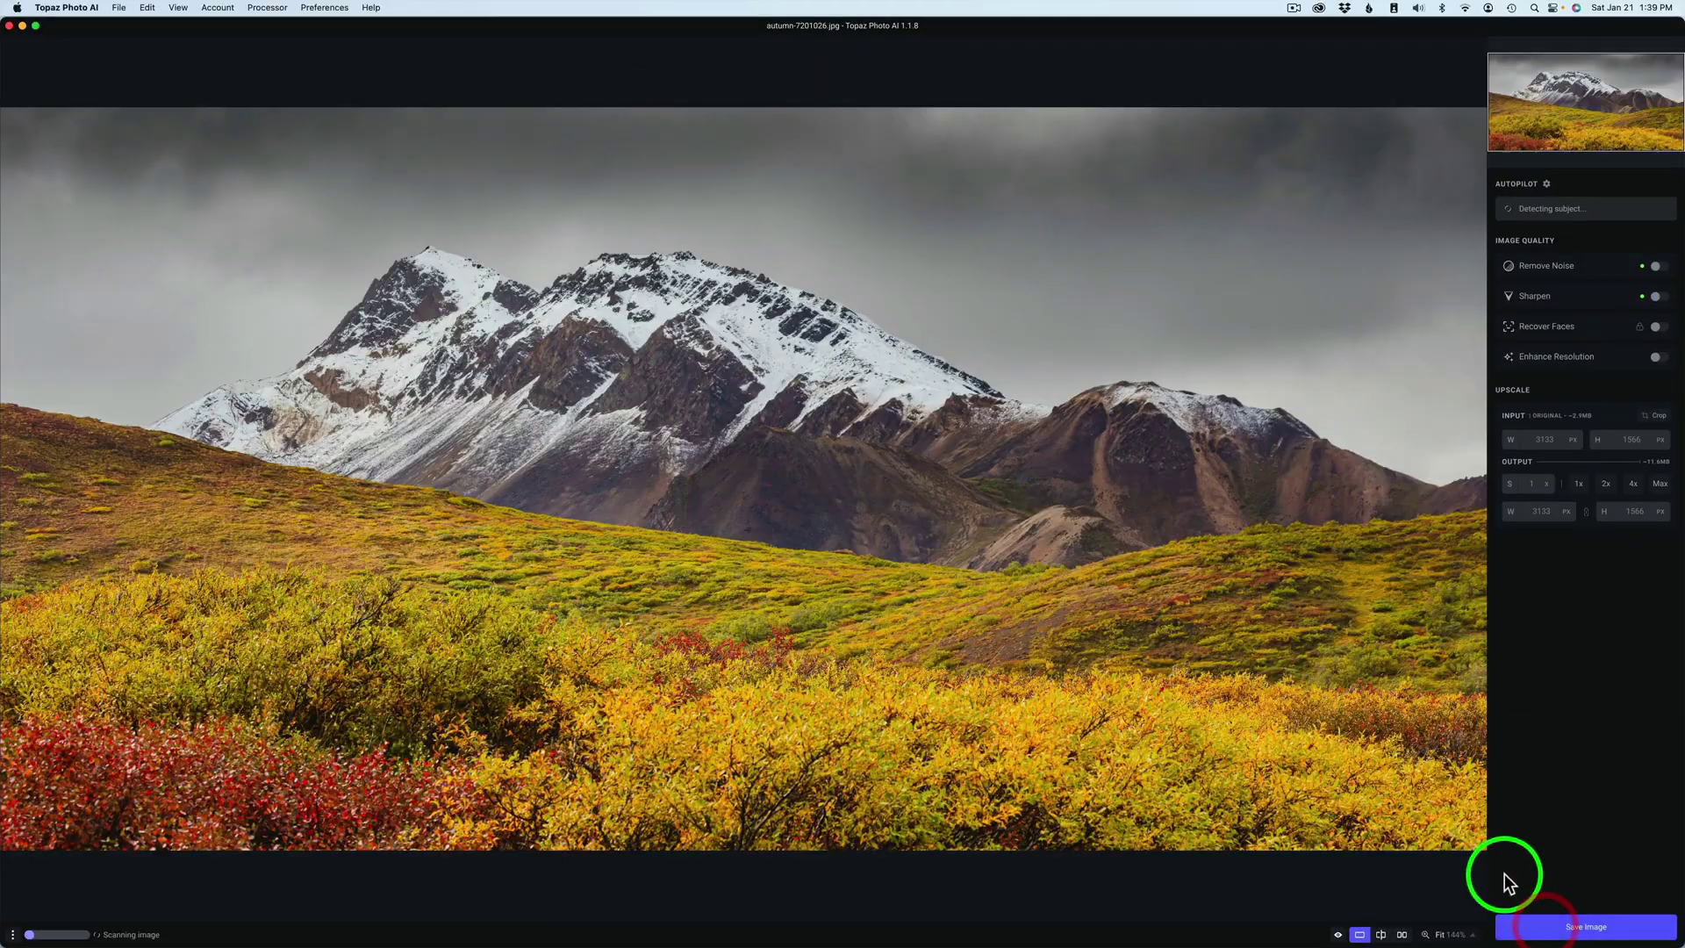